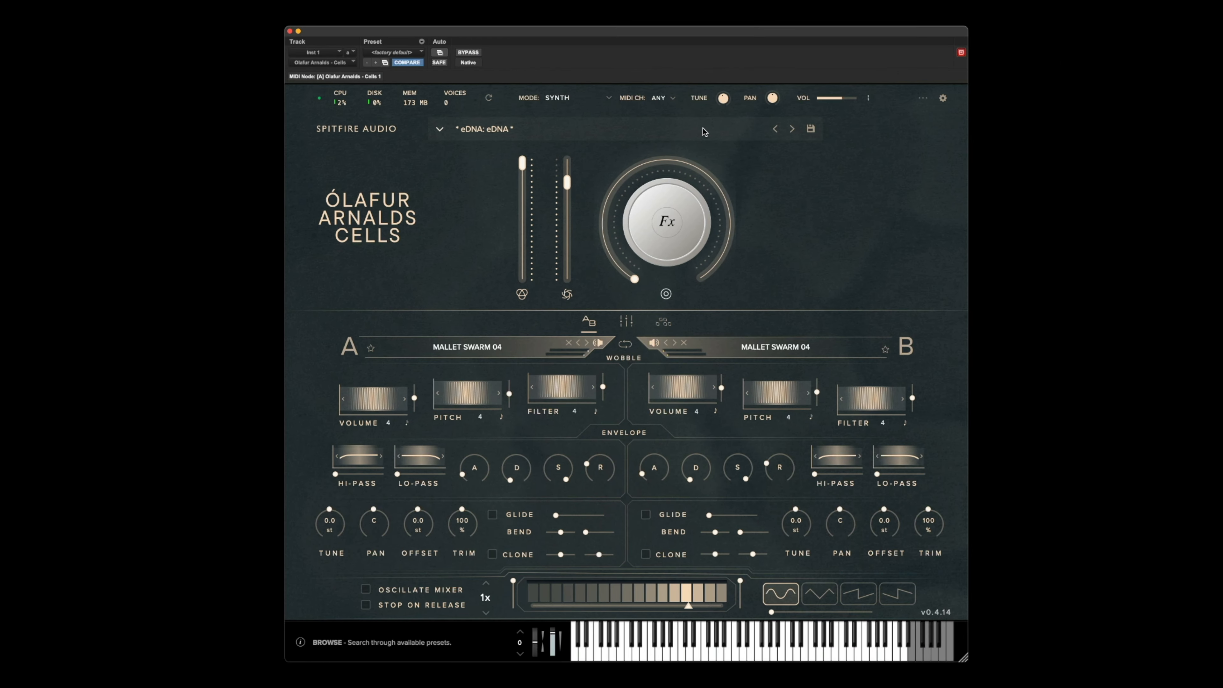
Show the parameters assigned to the Fx knob's six slots.
{"action": "left_click", "coordinate": [686, 639]}
{"action": "left_click", "coordinate": [653, 522]}
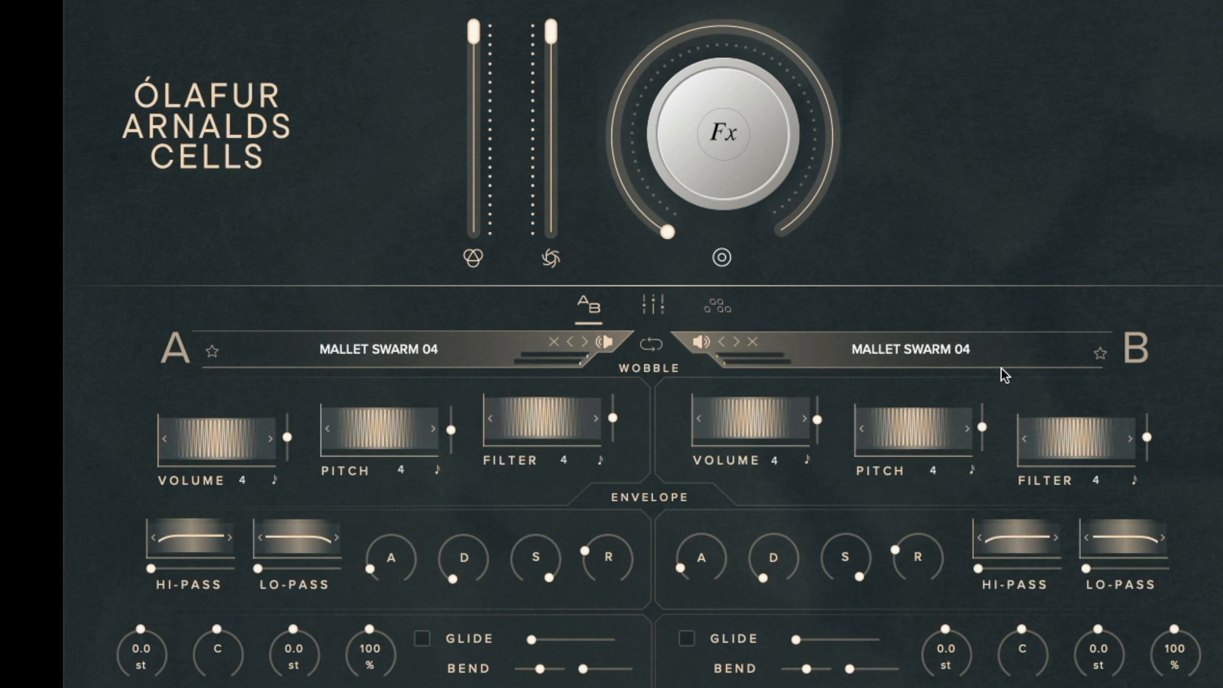
{"action": "left_click", "coordinate": [667, 222]}
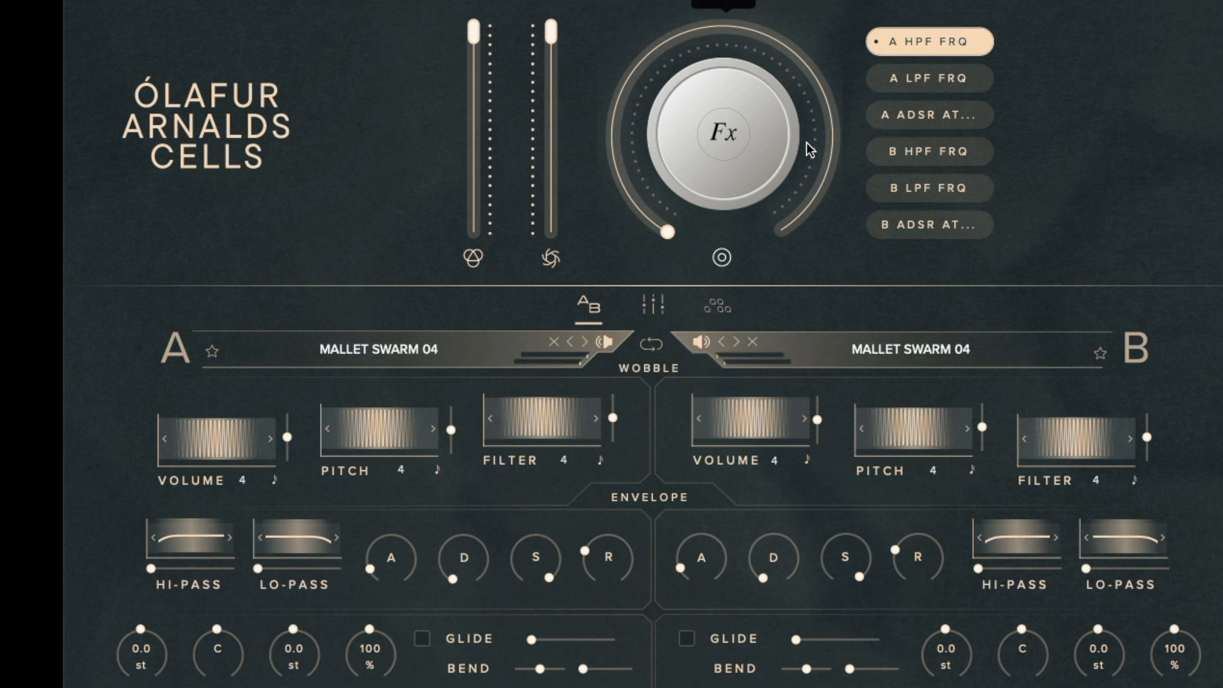
{"action": "left_click", "coordinate": [758, 147]}
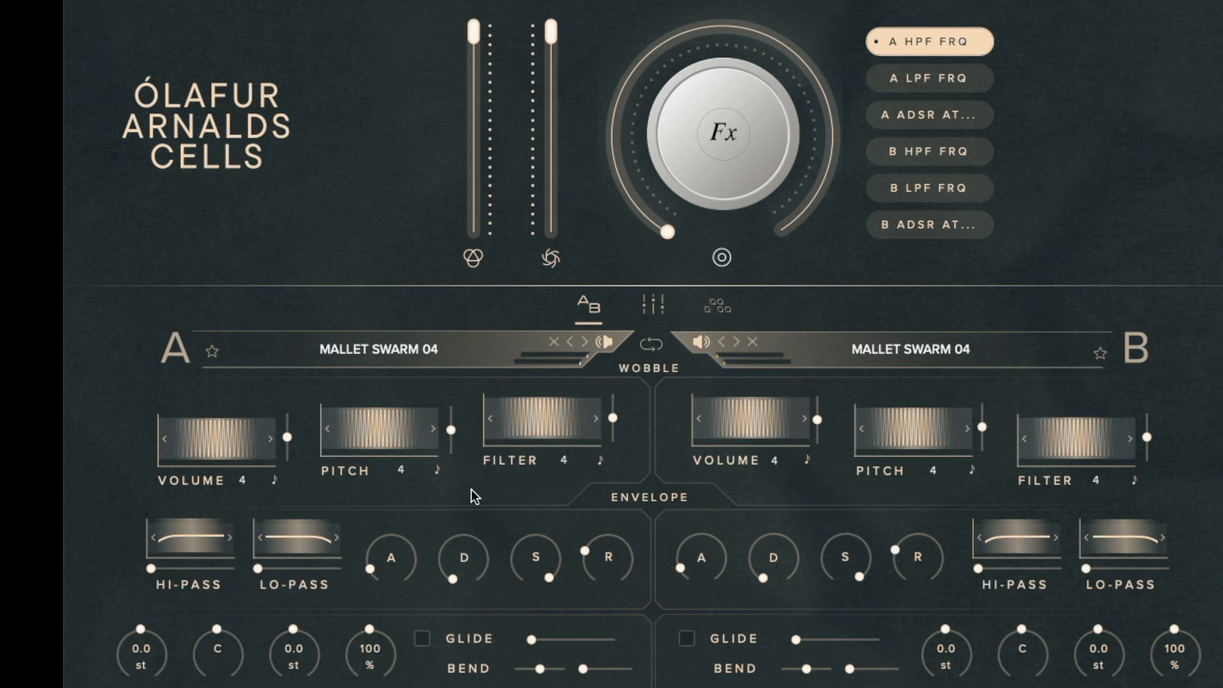
Assign bay A's pitch wobble frequency to knob slot 1 and turn the Fx knob to its maximum.
{"action": "mouse_move", "coordinate": [384, 566]}
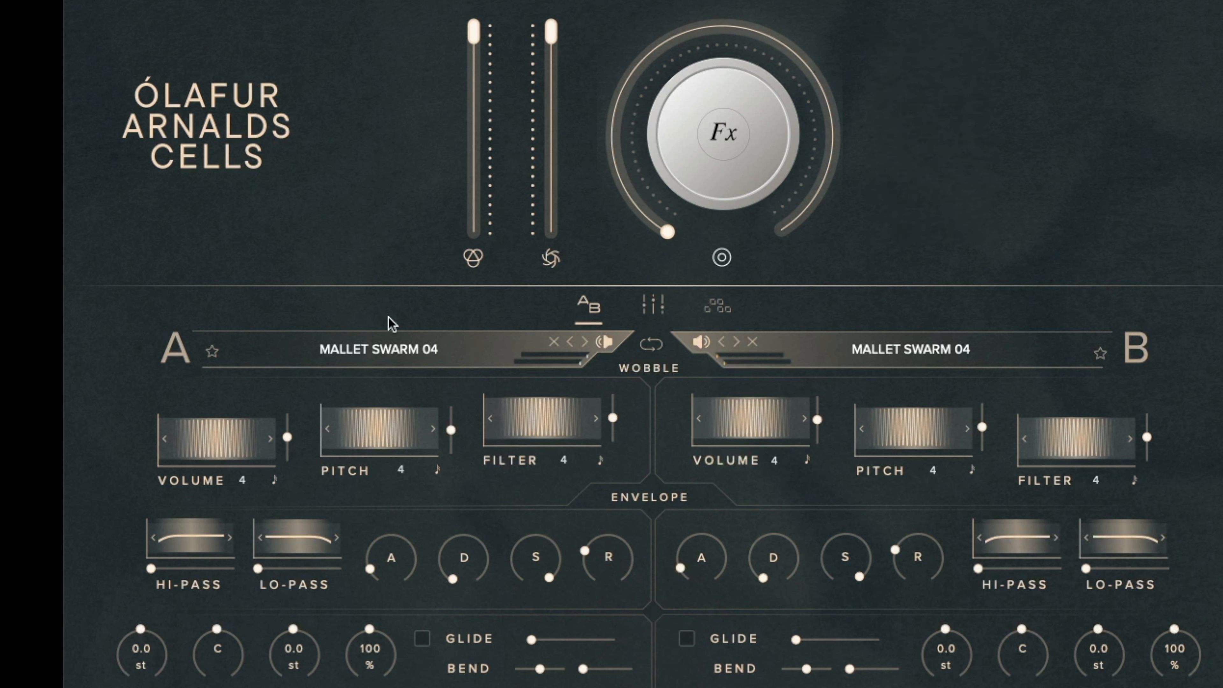
{"action": "right_click", "coordinate": [389, 437]}
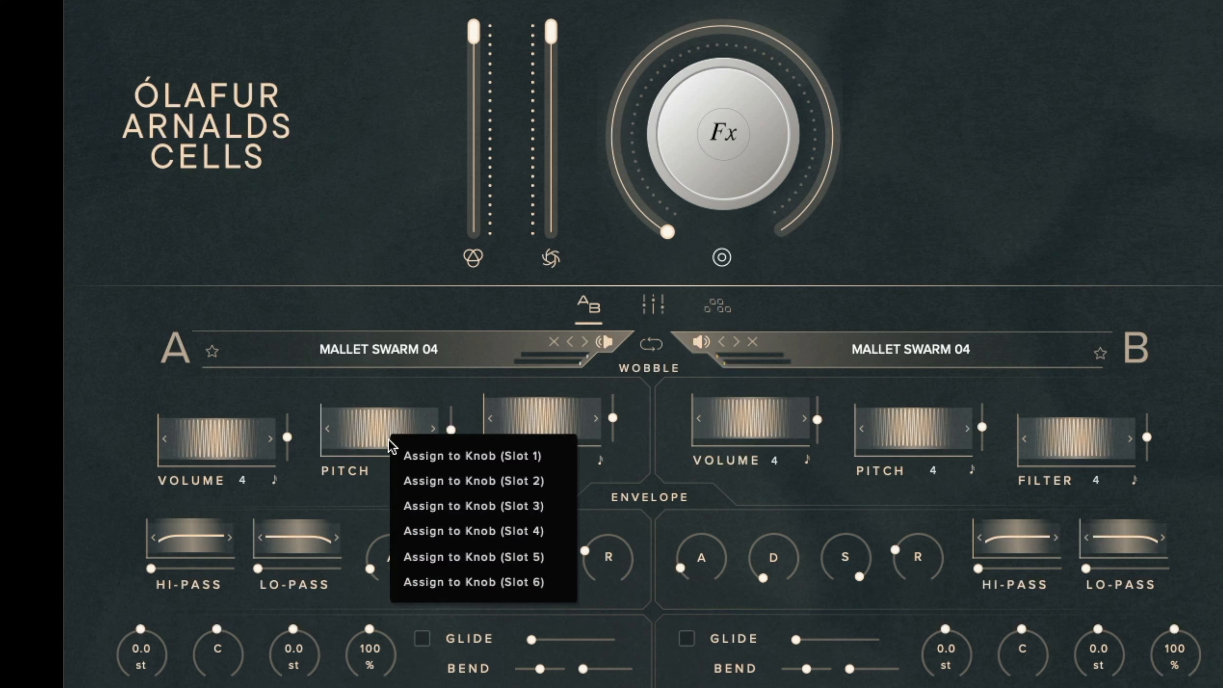
{"action": "left_click", "coordinate": [487, 456]}
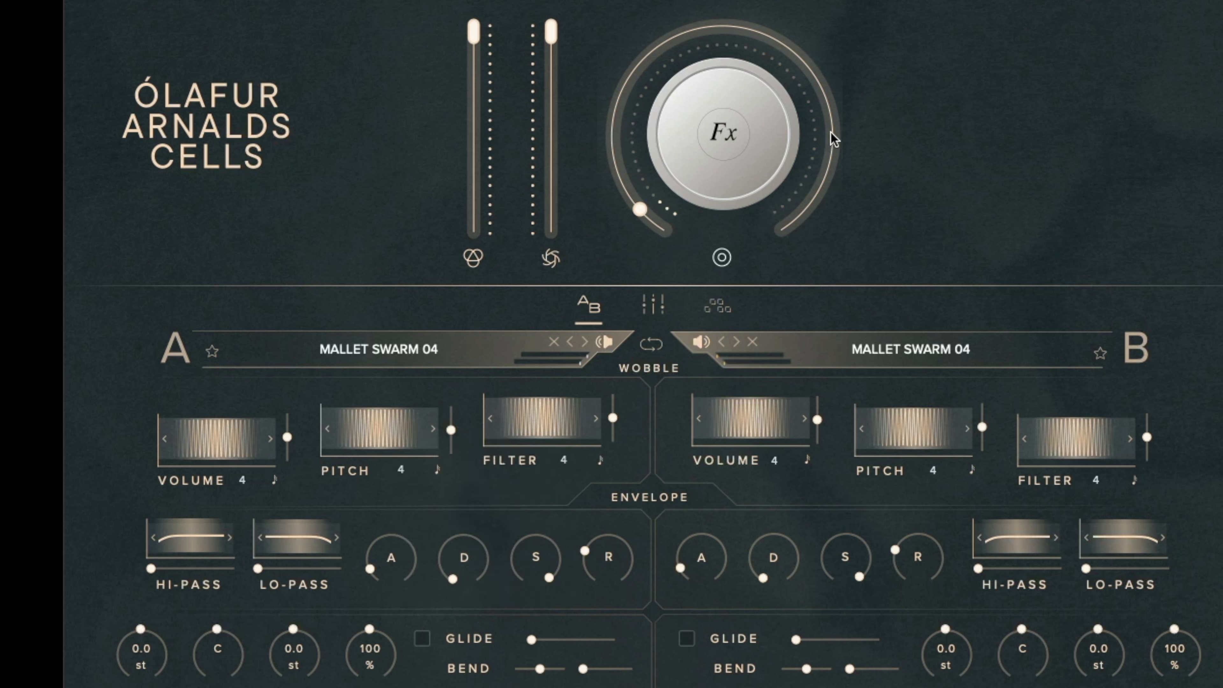
{"action": "left_click_drag", "start_coordinate": [639, 189], "coordinate": [771, 181]}
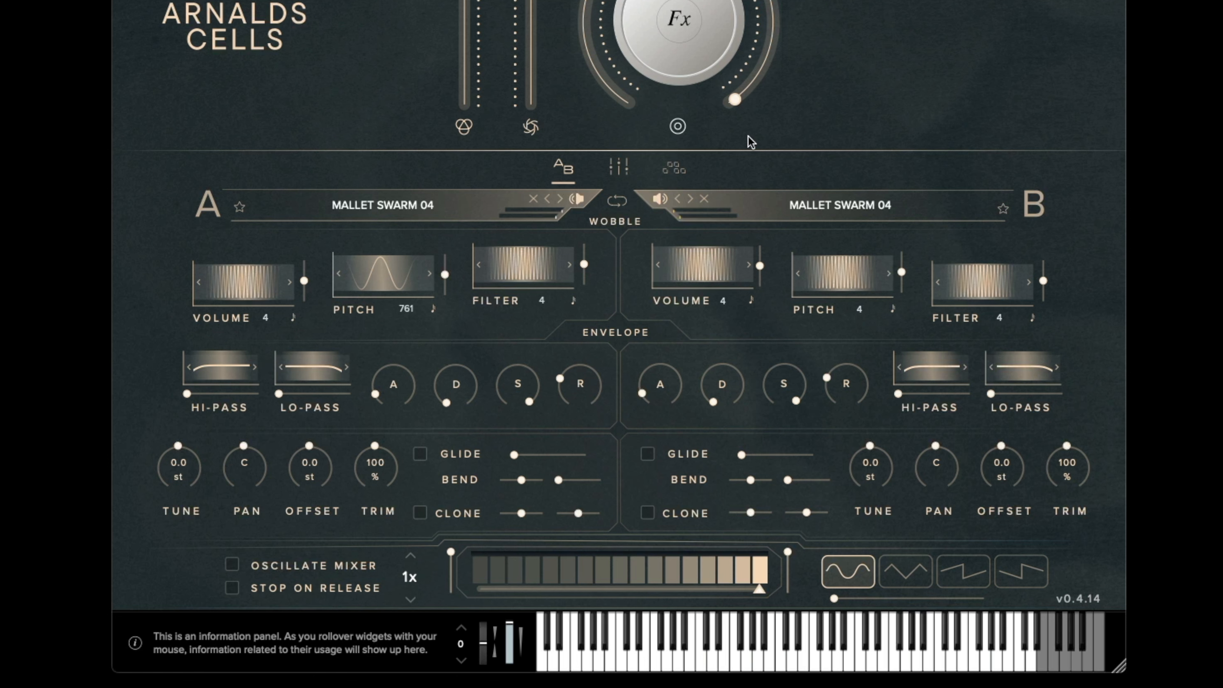
Filter bay A's sound browser by the Synth instrument and Dark type, and load CELLS 3 OCT 03.
{"action": "left_click", "coordinate": [348, 214]}
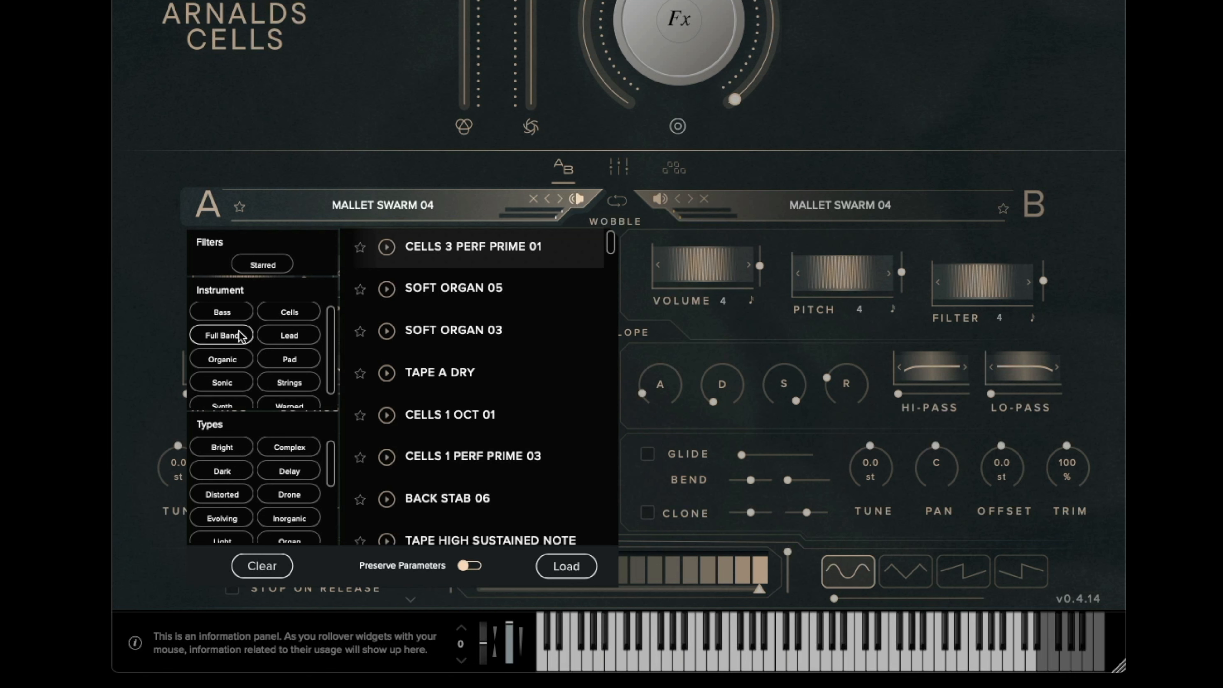
{"action": "scroll", "coordinate": [242, 336], "scroll_direction": "down", "scroll_amount": 3}
{"action": "scroll", "coordinate": [243, 339], "scroll_direction": "up", "scroll_amount": 3}
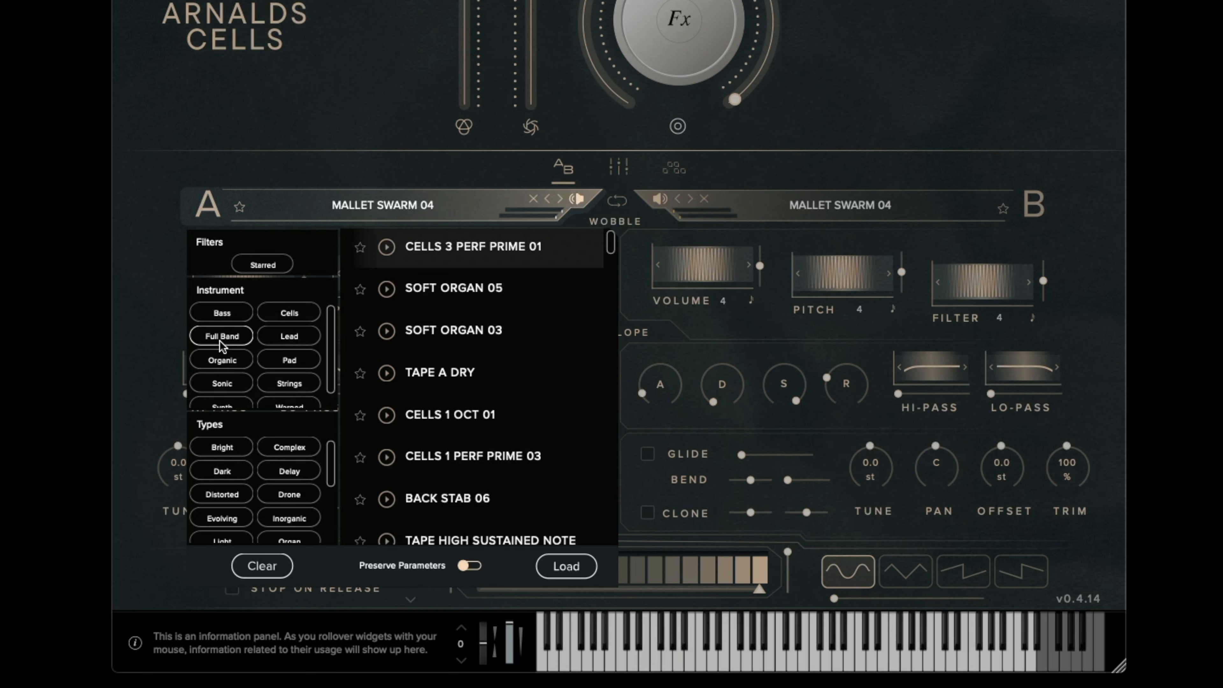
{"action": "scroll", "coordinate": [292, 348], "scroll_direction": "down", "scroll_amount": 1}
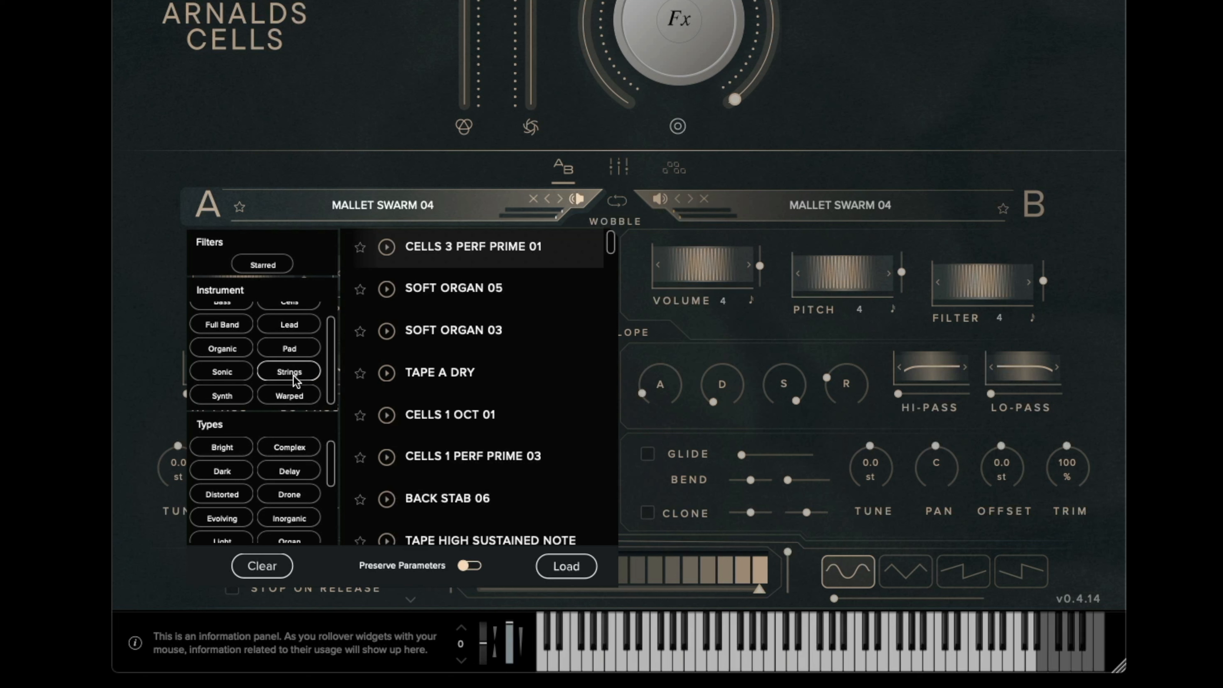
{"action": "left_click", "coordinate": [223, 396]}
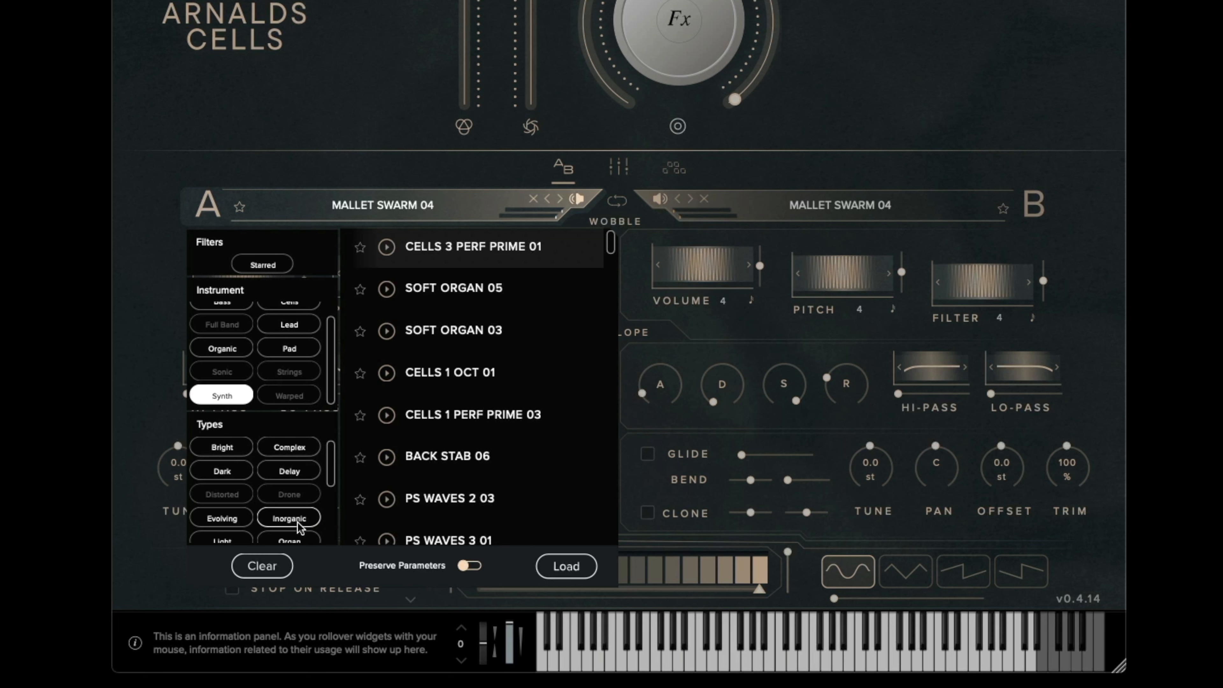
{"action": "scroll", "coordinate": [264, 492], "scroll_direction": "down", "scroll_amount": 1}
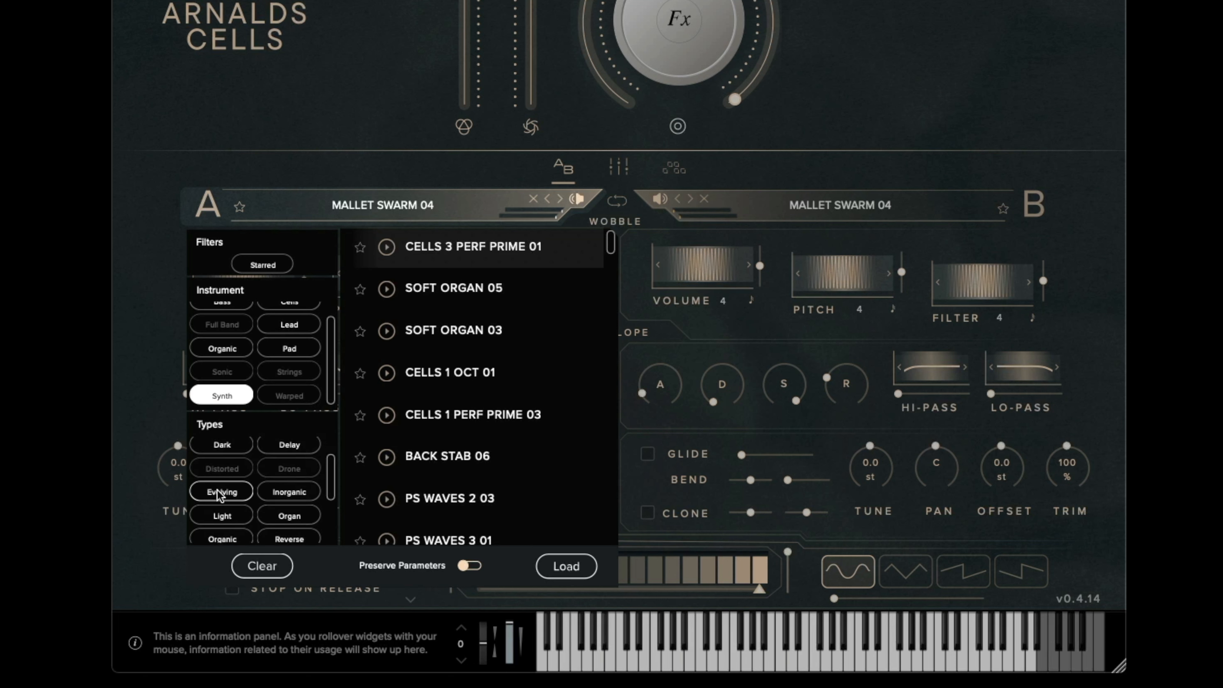
{"action": "scroll", "coordinate": [241, 491], "scroll_direction": "up", "scroll_amount": 1}
{"action": "left_click", "coordinate": [235, 463]}
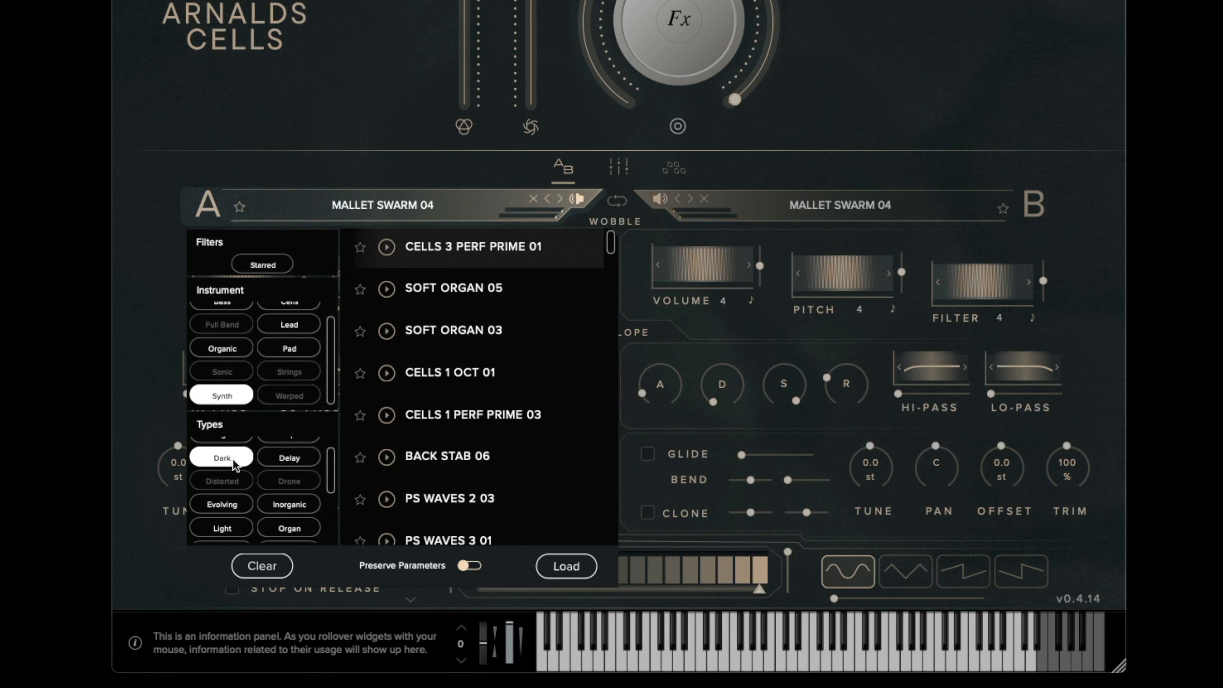
{"action": "scroll", "coordinate": [469, 460], "scroll_direction": "down", "scroll_amount": 2}
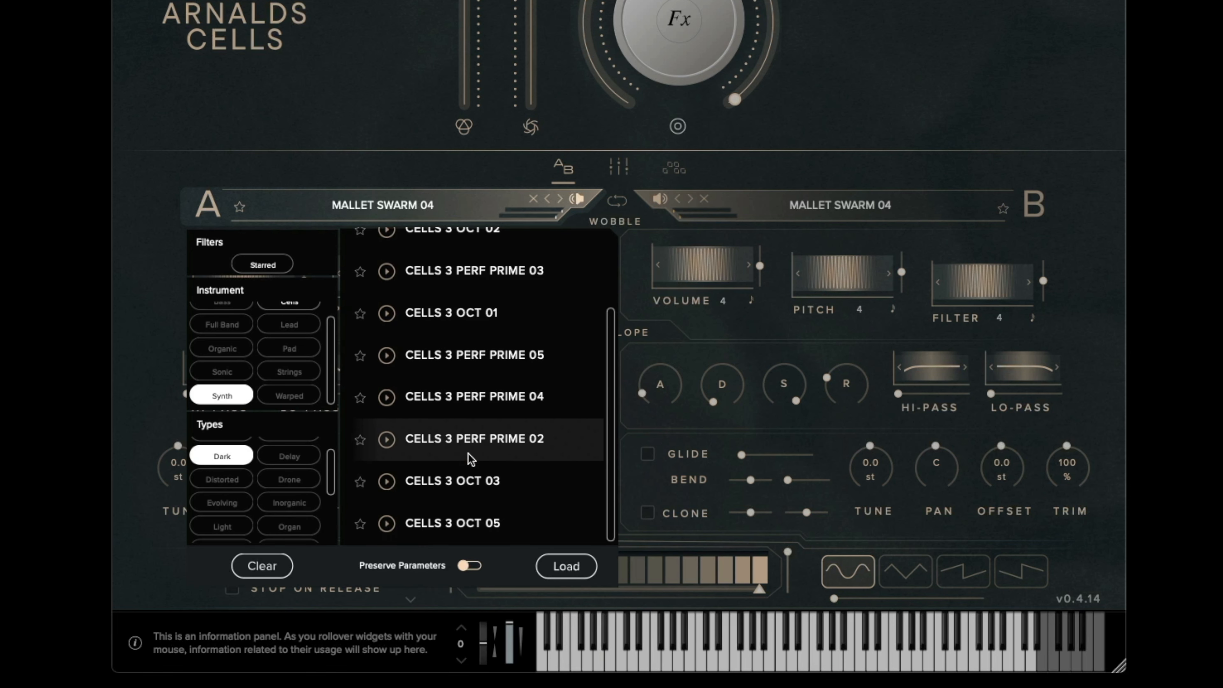
{"action": "double_click", "coordinate": [470, 479]}
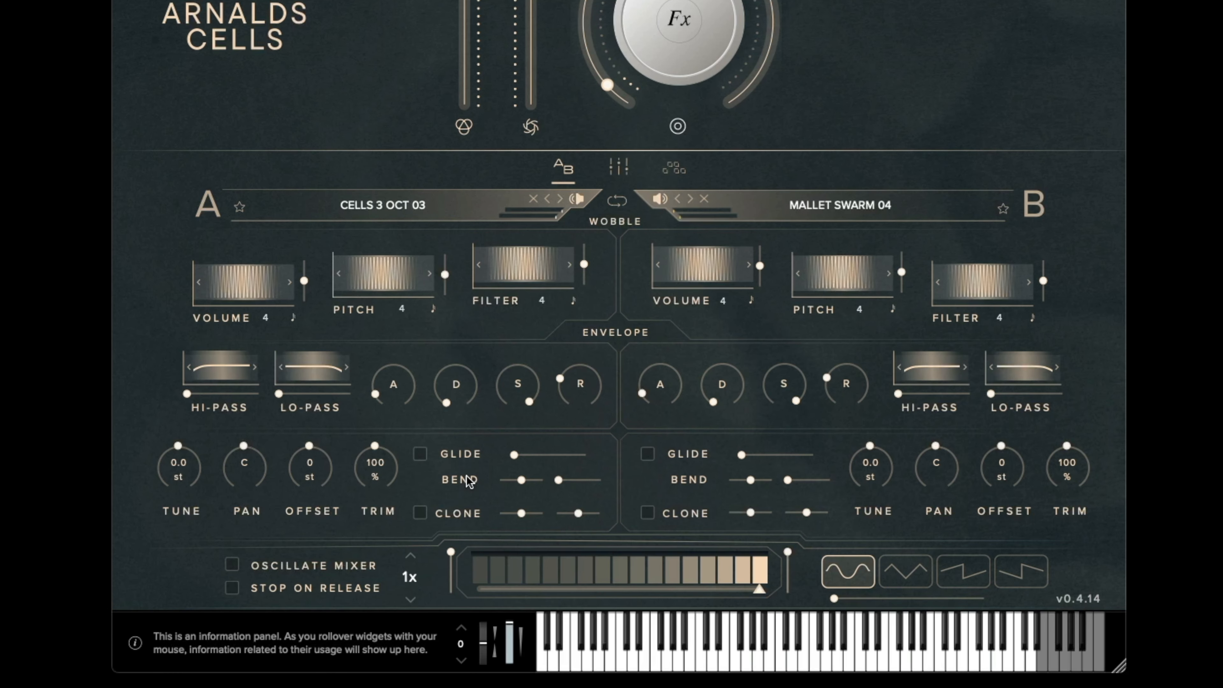
Clear bay A's sound and load CELLS 3 PERF PRIME 03 in its place.
{"action": "left_click", "coordinate": [533, 199]}
{"action": "left_click", "coordinate": [396, 216]}
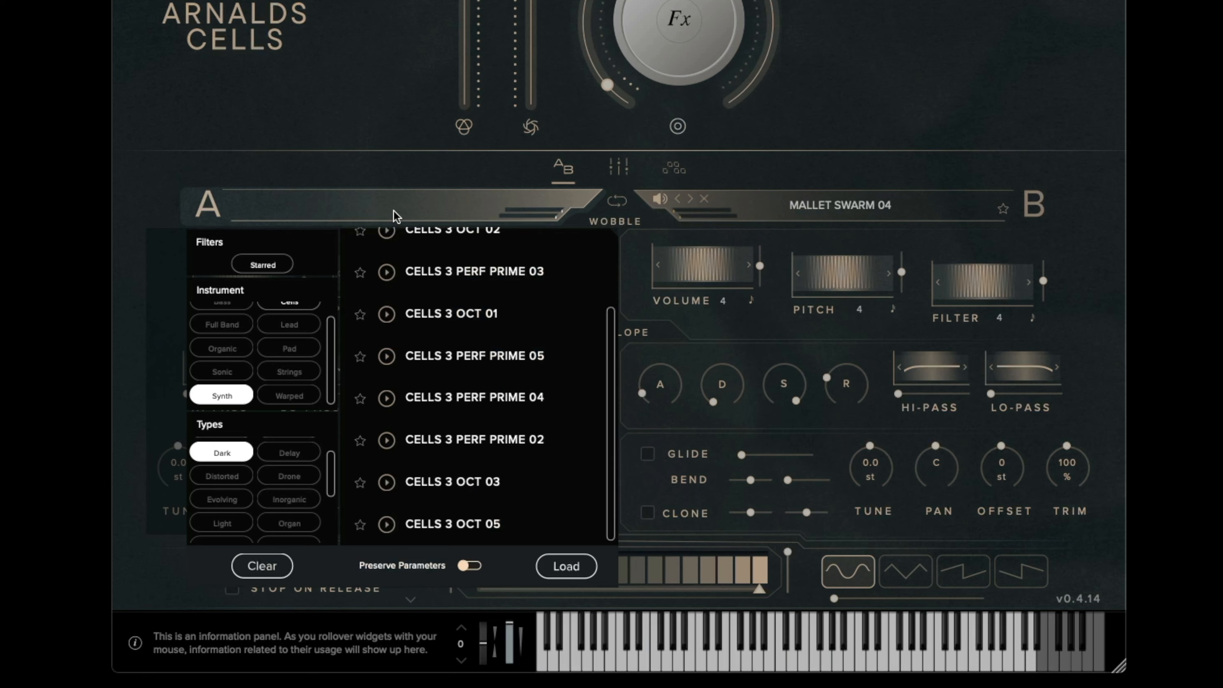
{"action": "double_click", "coordinate": [474, 278]}
Cycle bay A through the neighbouring filtered sounds and settle on CELLS 3 OCT 02.
{"action": "left_click", "coordinate": [560, 201]}
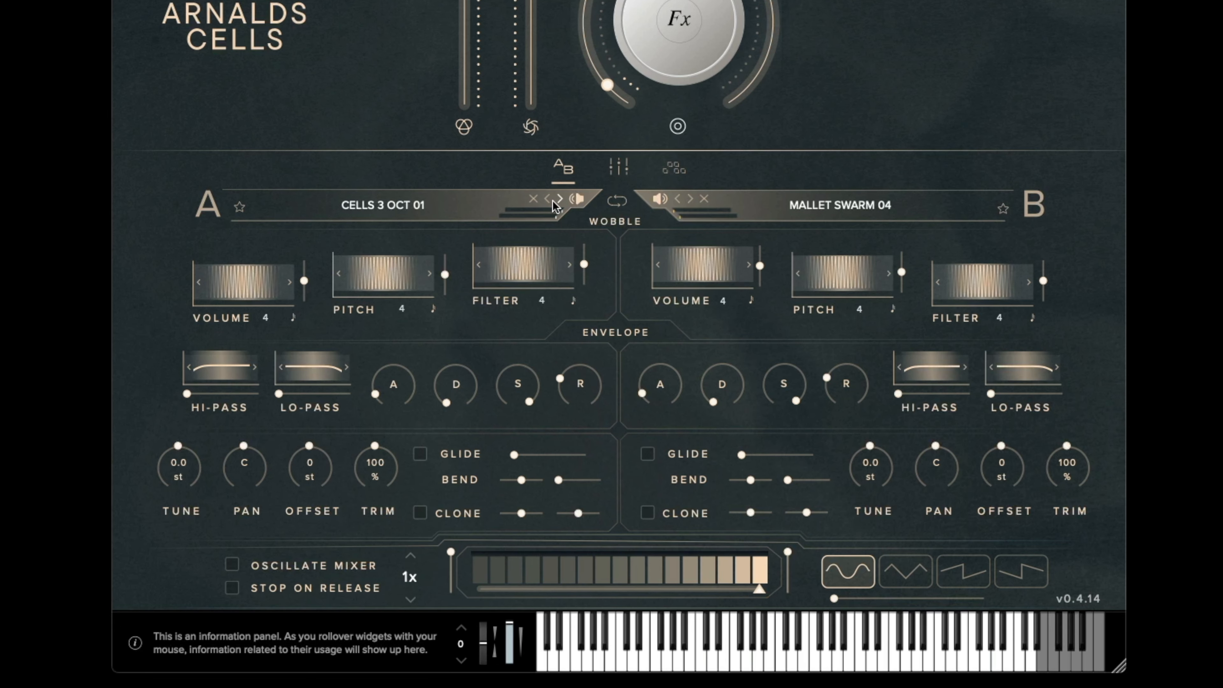
{"action": "left_click", "coordinate": [550, 201]}
{"action": "left_click", "coordinate": [550, 201]}
{"action": "left_click", "coordinate": [549, 201]}
{"action": "left_click", "coordinate": [327, 216]}
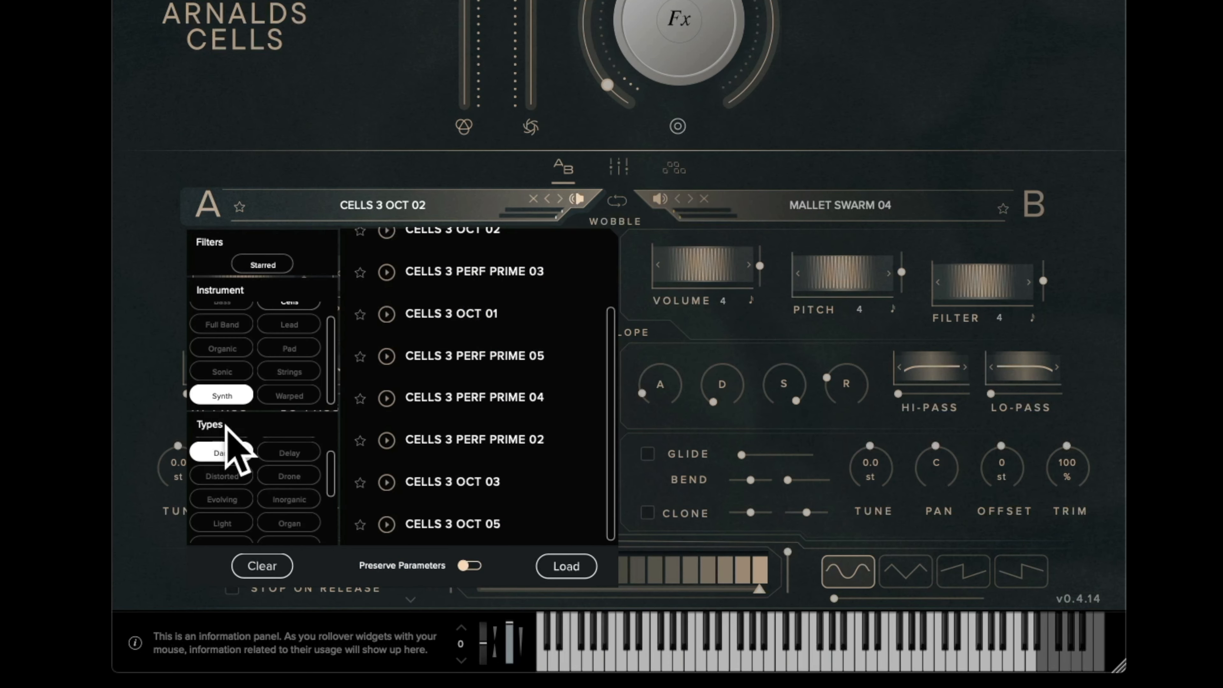
{"action": "left_click", "coordinate": [400, 207]}
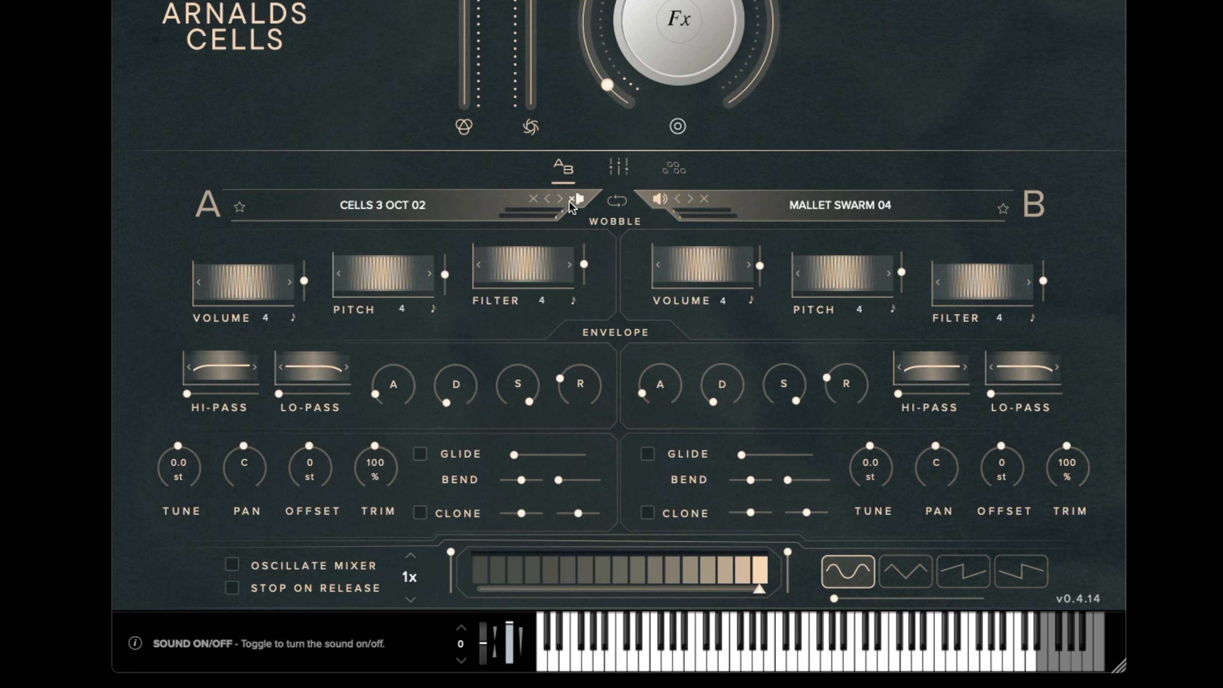
Toggle bay A's sound output, and swap the sounds of bays A and B back and forth.
{"action": "left_click", "coordinate": [581, 199]}
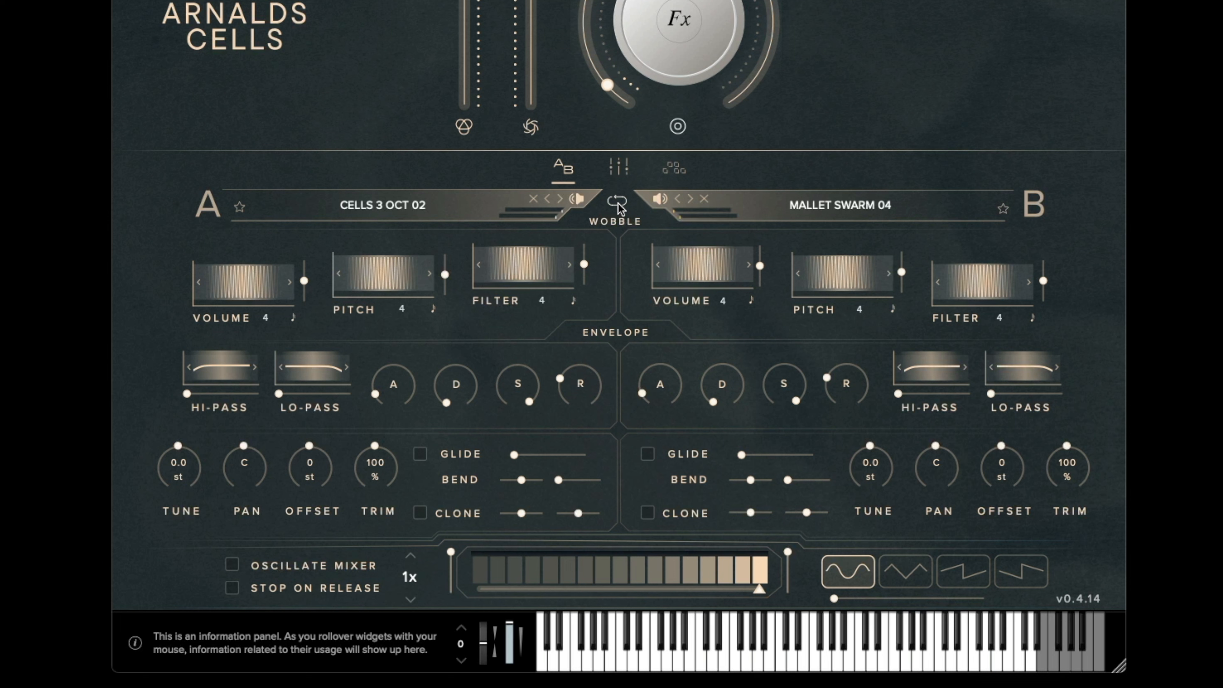
{"action": "left_click", "coordinate": [619, 204]}
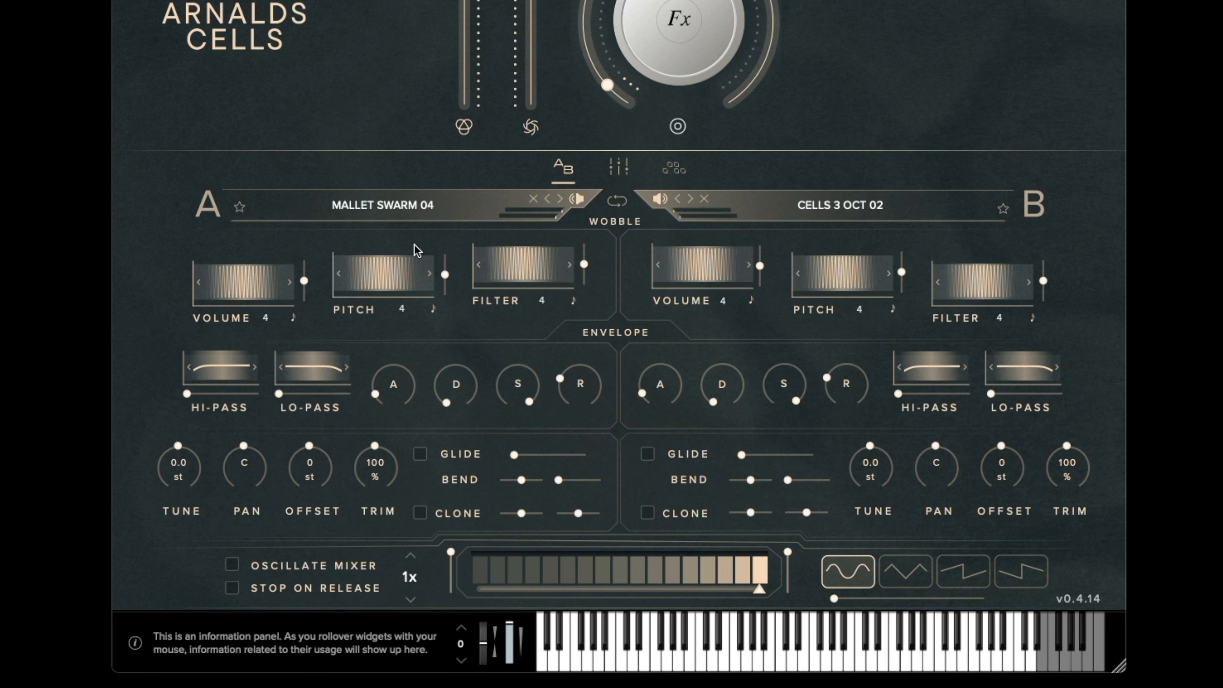
{"action": "left_click", "coordinate": [617, 202]}
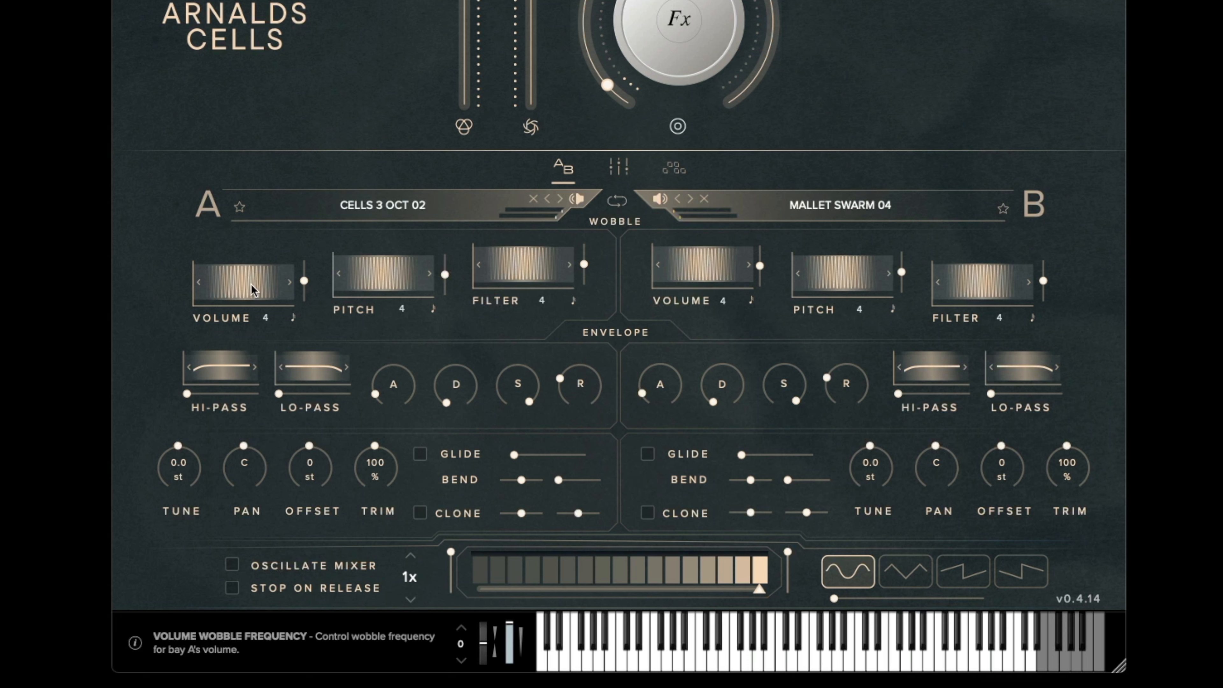
Set bay A's volume, pitch and filter wobble frequencies to 261, 27 and 131, with a slightly raised volume wobble amount.
{"action": "left_click_drag", "start_coordinate": [251, 283], "coordinate": [328, 103]}
{"action": "left_click_drag", "start_coordinate": [268, 247], "coordinate": [268, 297]}
{"action": "mouse_move", "coordinate": [310, 279]}
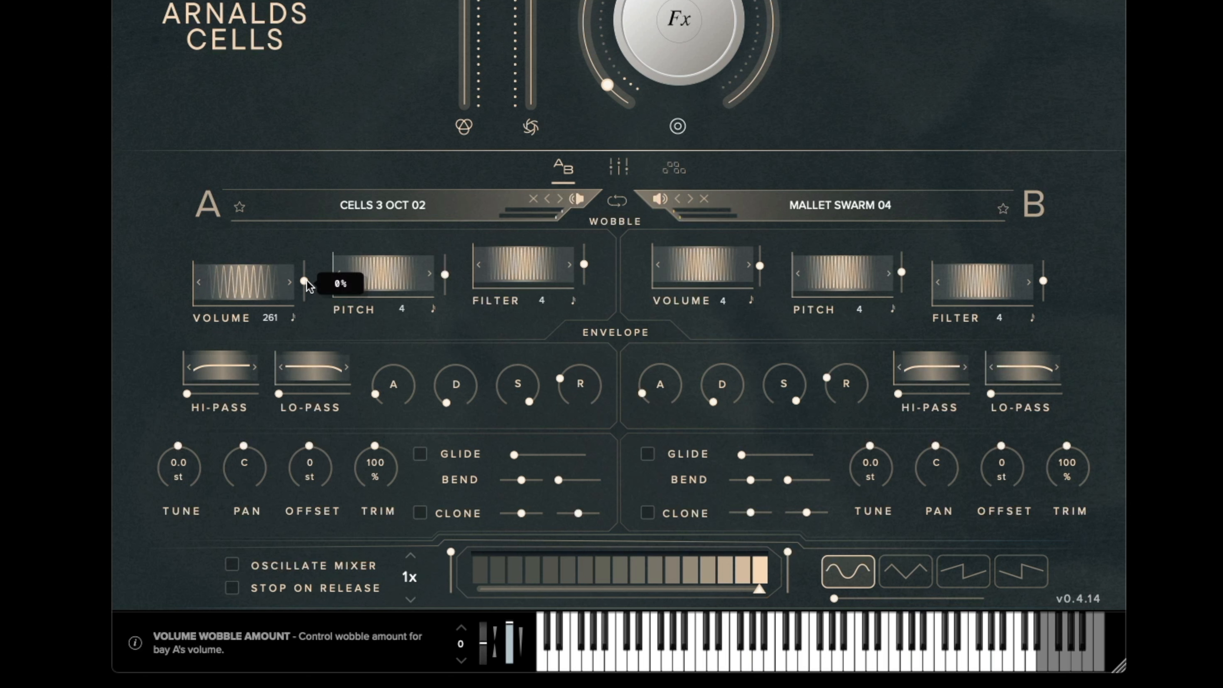
{"action": "mouse_move", "coordinate": [302, 282]}
{"action": "left_mouse_down"}
{"action": "mouse_move", "coordinate": [306, 262]}
{"action": "mouse_move", "coordinate": [309, 305]}
{"action": "mouse_move", "coordinate": [309, 273]}
{"action": "left_mouse_up"}
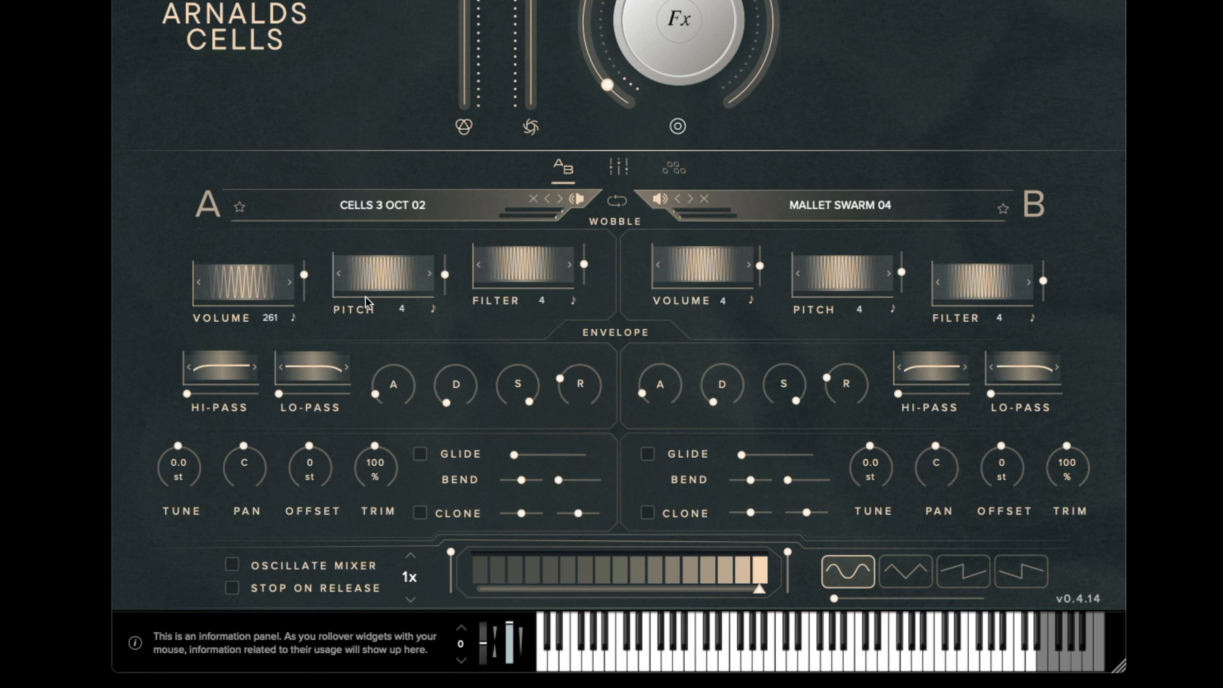
{"action": "left_click_drag", "start_coordinate": [384, 268], "coordinate": [408, 290]}
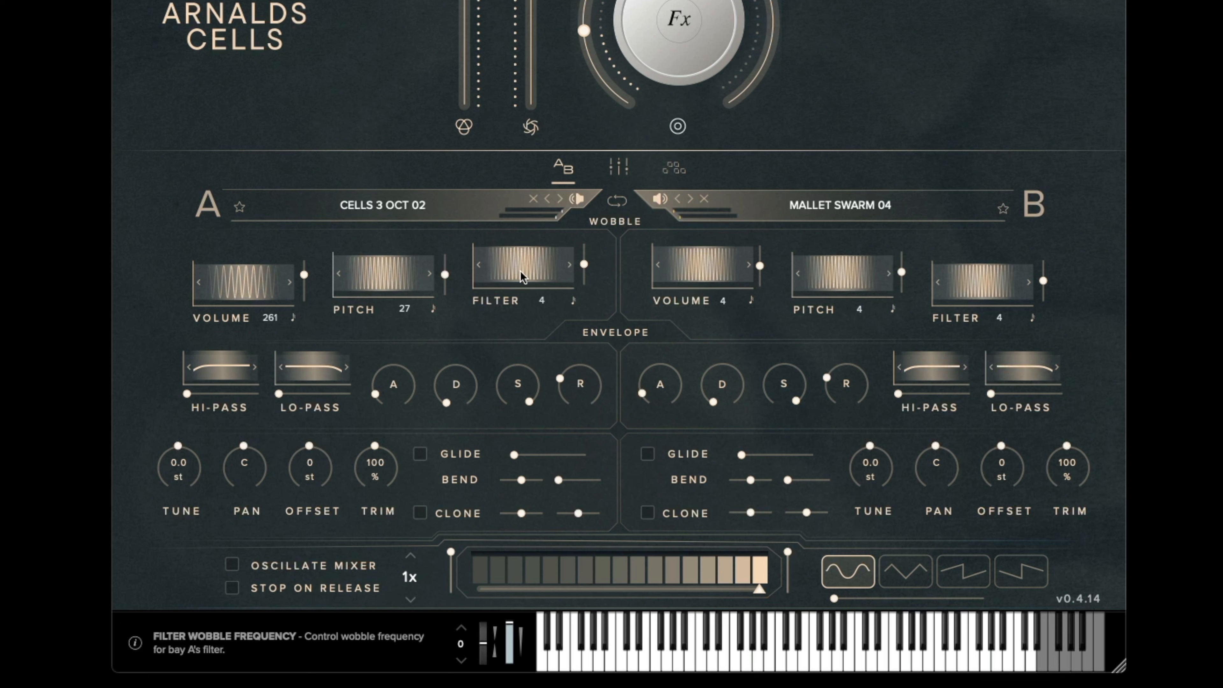
{"action": "left_click_drag", "start_coordinate": [520, 271], "coordinate": [549, 78]}
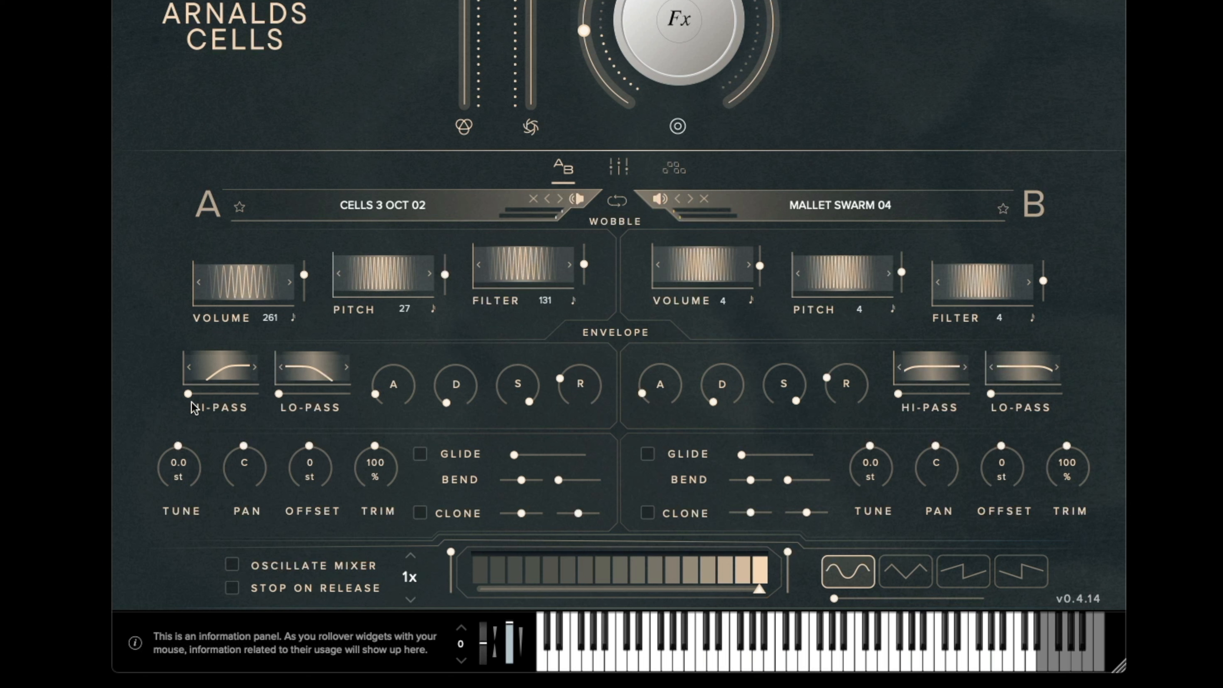
Raise bay A's hi-pass and lo-pass sliders to about two thirds, and raise attack, decay and release while lowering sustain.
{"action": "left_click_drag", "start_coordinate": [188, 394], "coordinate": [325, 395]}
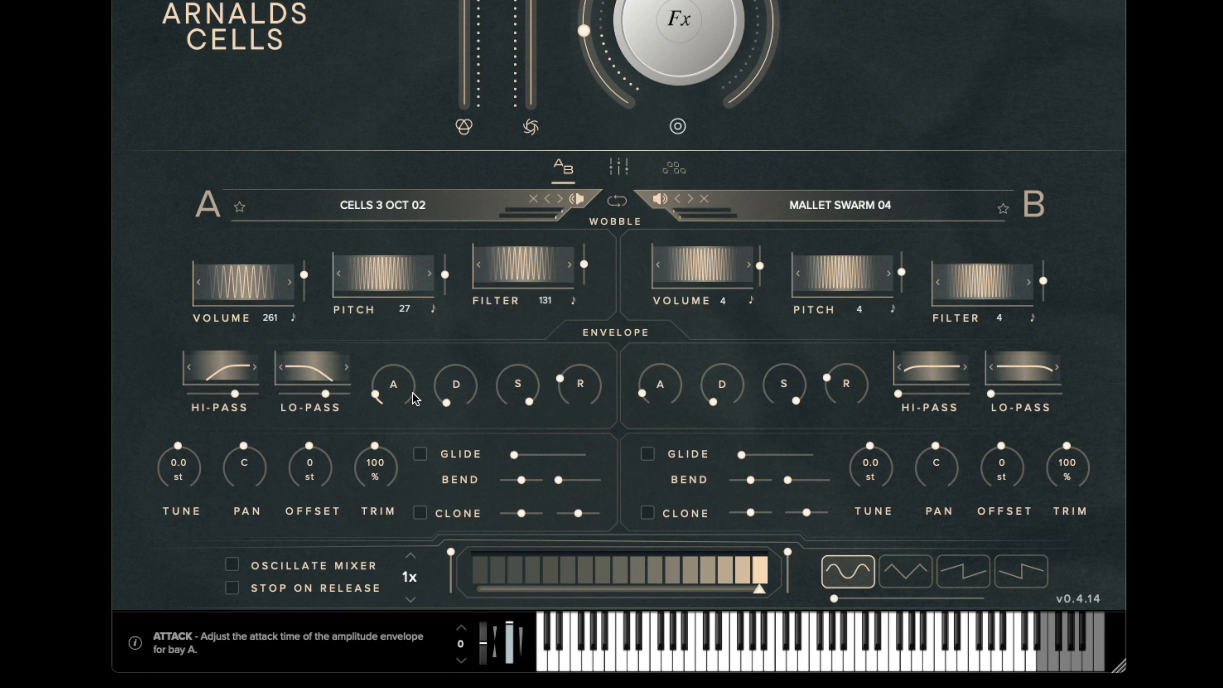
{"action": "mouse_move", "coordinate": [403, 400]}
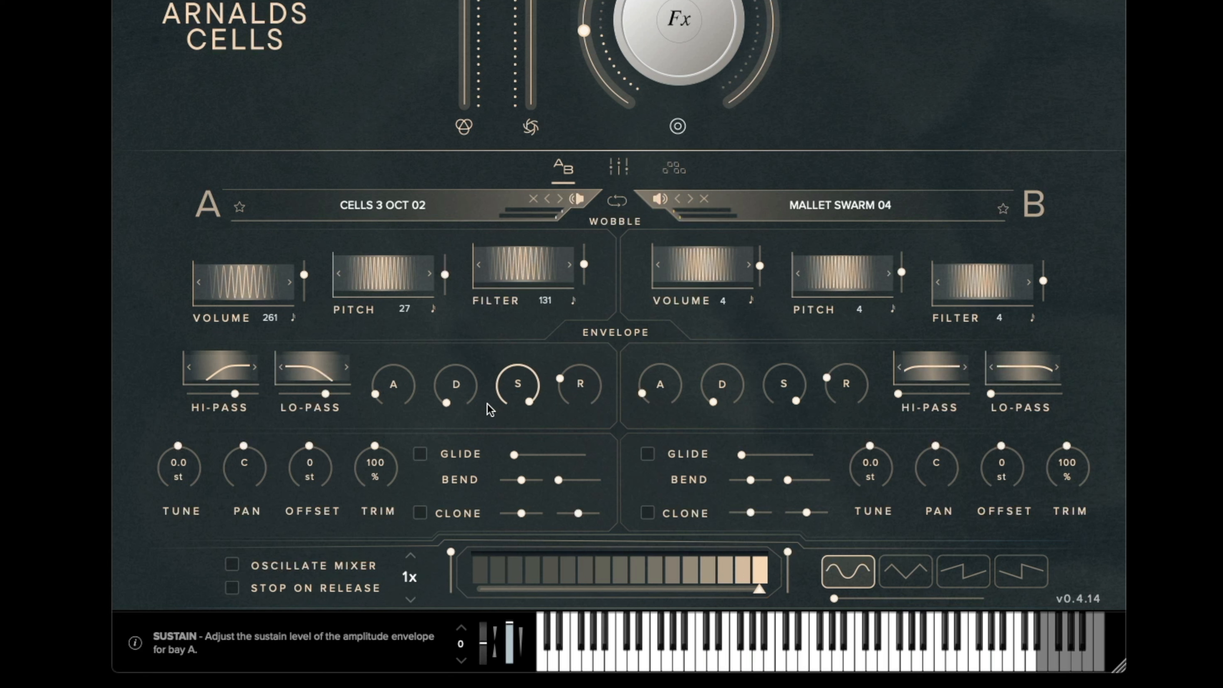
{"action": "left_click_drag", "start_coordinate": [380, 399], "coordinate": [461, 275]}
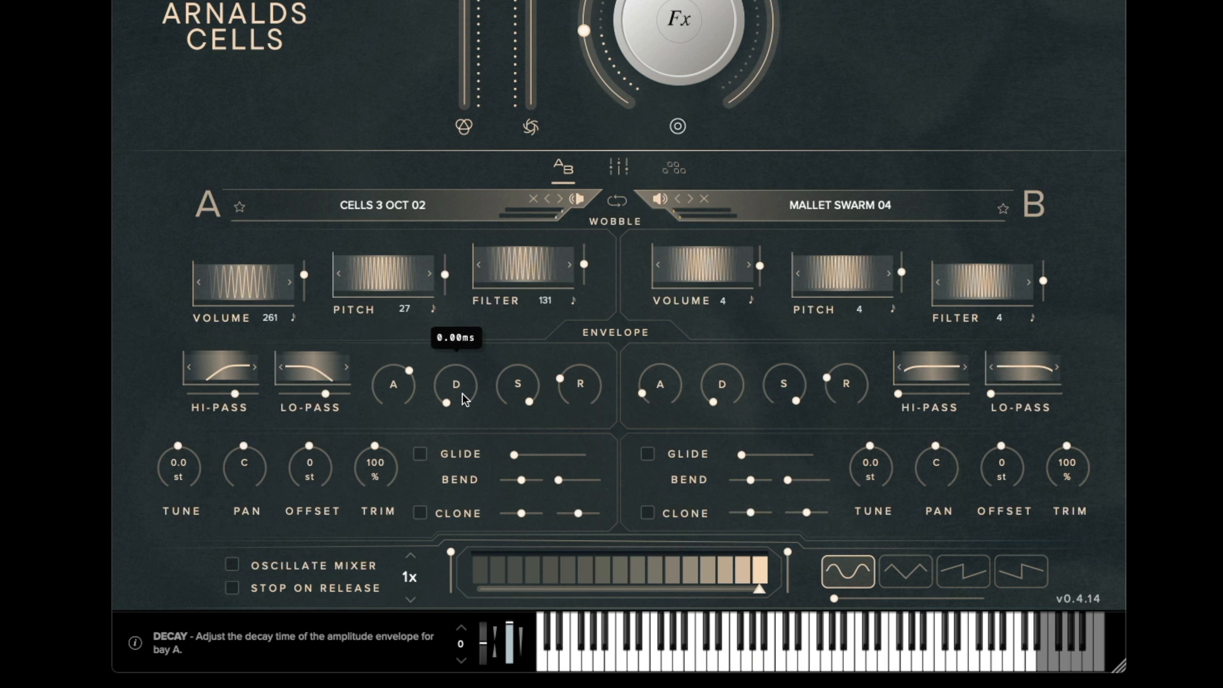
{"action": "left_click_drag", "start_coordinate": [462, 394], "coordinate": [527, 289]}
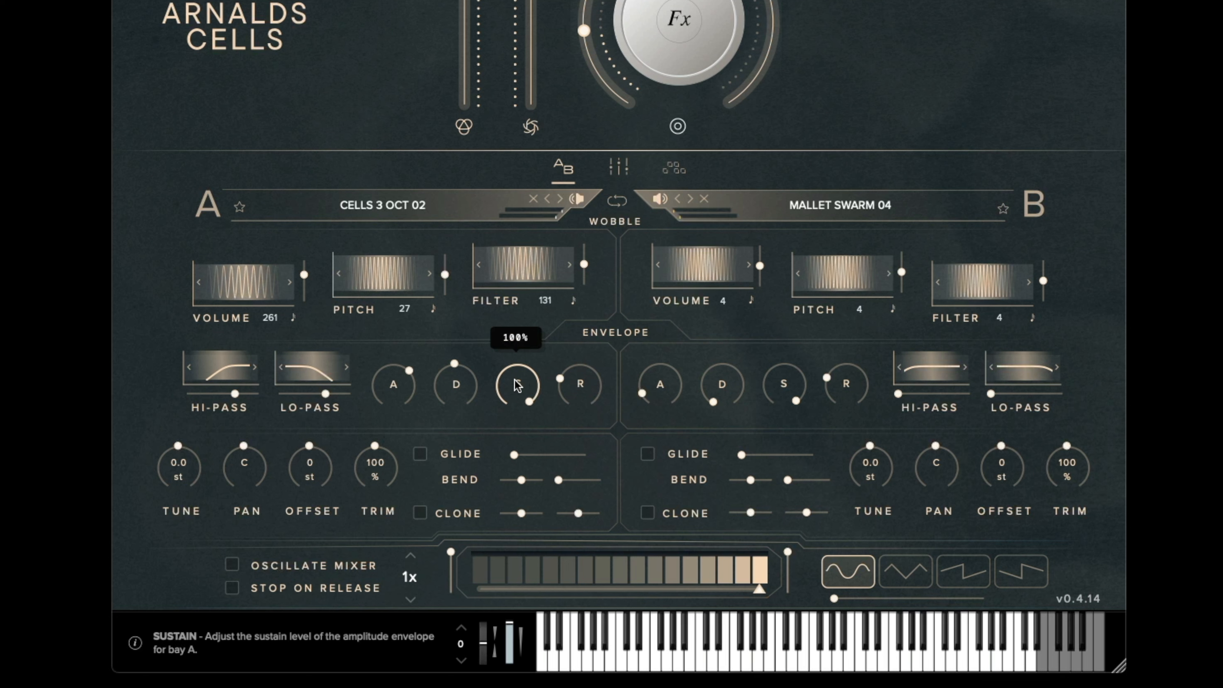
{"action": "left_click_drag", "start_coordinate": [522, 423], "coordinate": [473, 549]}
{"action": "left_click_drag", "start_coordinate": [569, 377], "coordinate": [614, 270]}
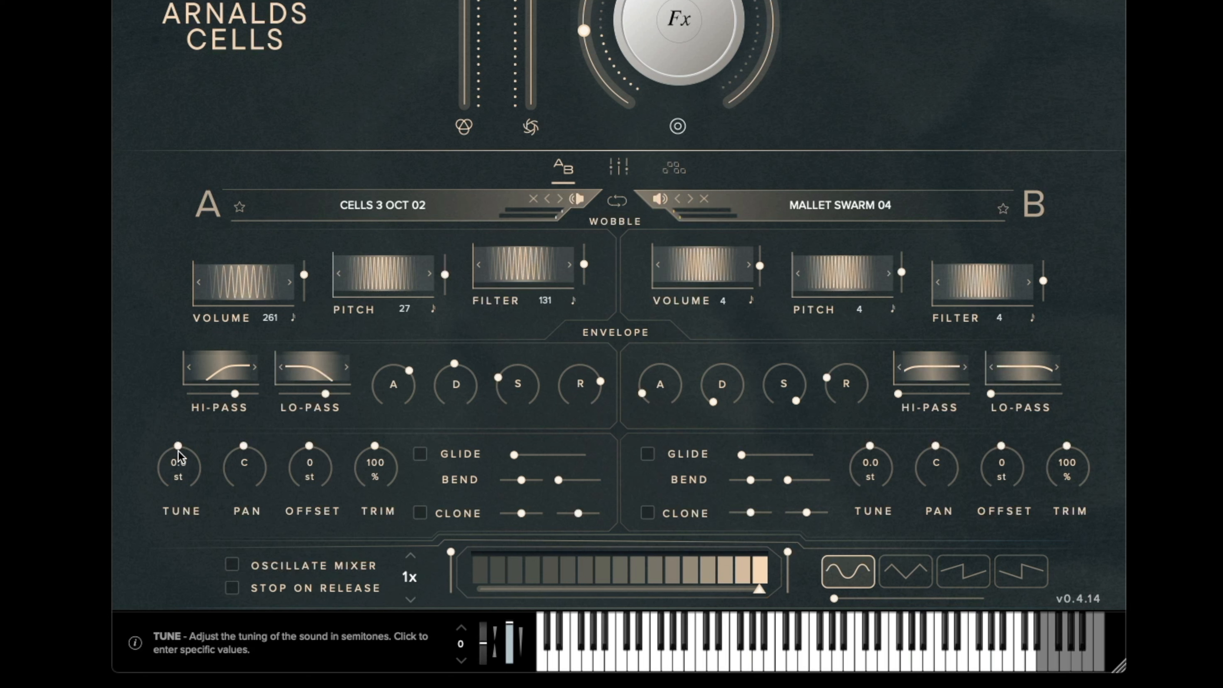
Set bay A's pan to L2 and trim to 280%, trying out tune and offset but returning both to 0.0 st.
{"action": "mouse_move", "coordinate": [178, 455]}
{"action": "left_mouse_down"}
{"action": "mouse_move", "coordinate": [160, 518]}
{"action": "mouse_move", "coordinate": [150, 464]}
{"action": "mouse_move", "coordinate": [162, 448]}
{"action": "left_mouse_up"}
{"action": "left_click_drag", "start_coordinate": [241, 450], "coordinate": [311, 446]}
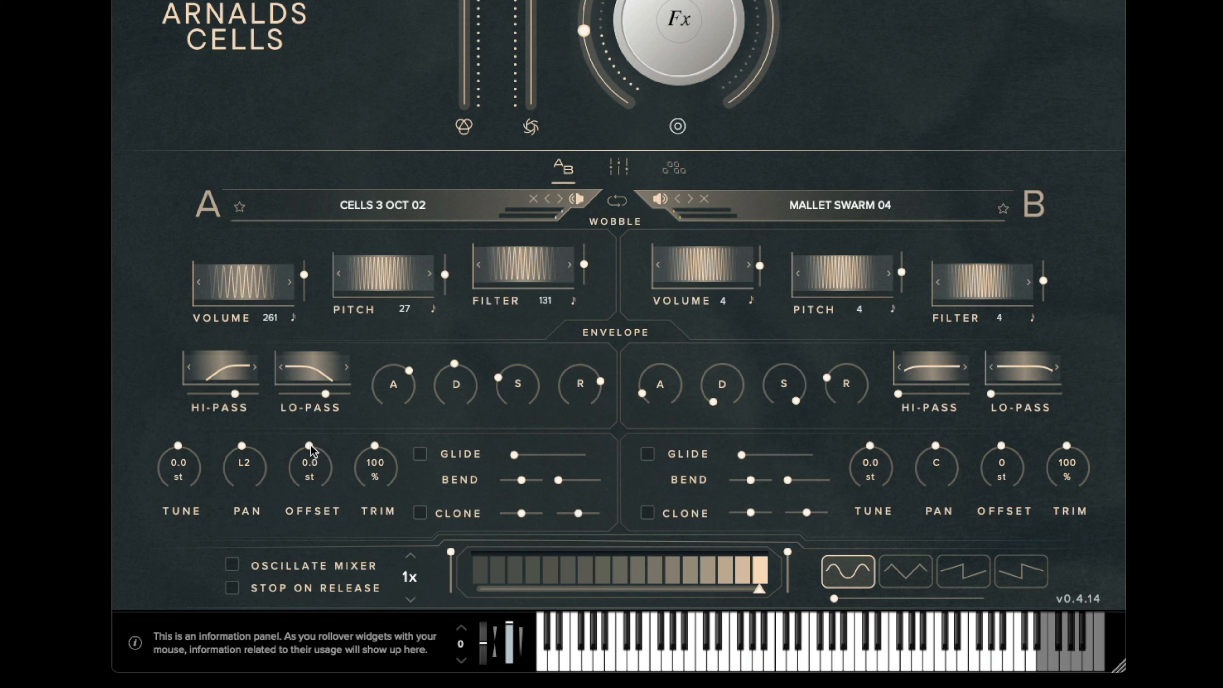
{"action": "left_click_drag", "start_coordinate": [311, 446], "coordinate": [297, 482]}
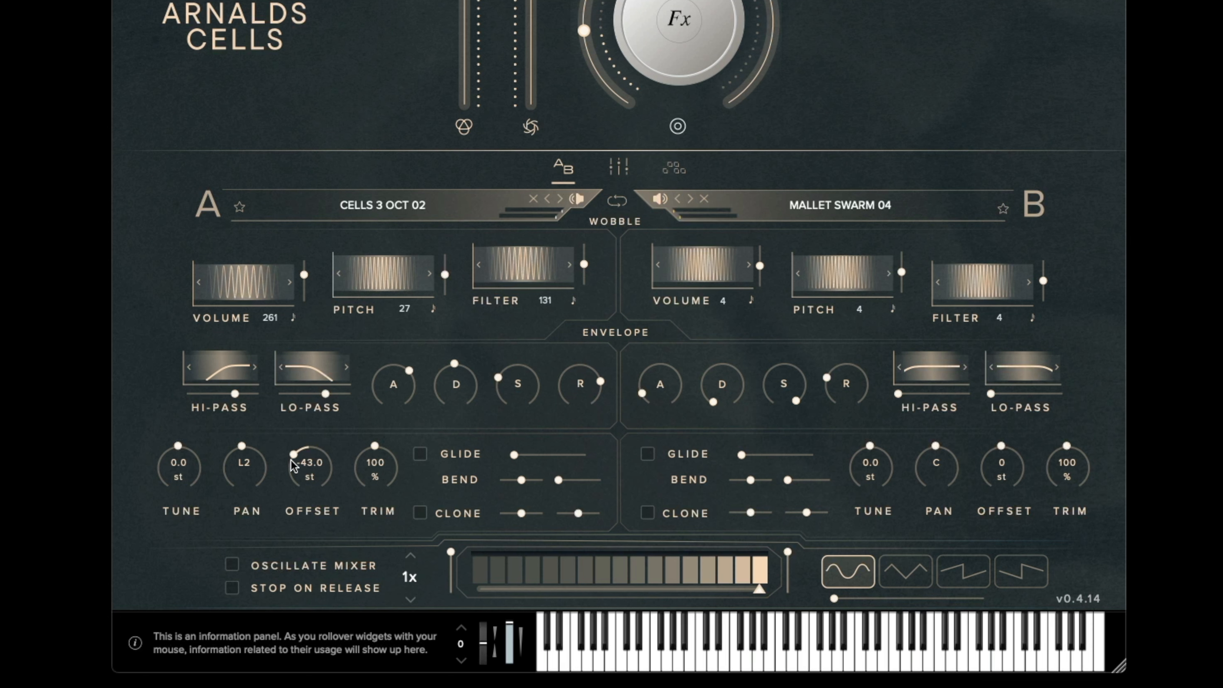
{"action": "left_click_drag", "start_coordinate": [303, 432], "coordinate": [391, 464]}
{"action": "left_click_drag", "start_coordinate": [398, 406], "coordinate": [407, 372]}
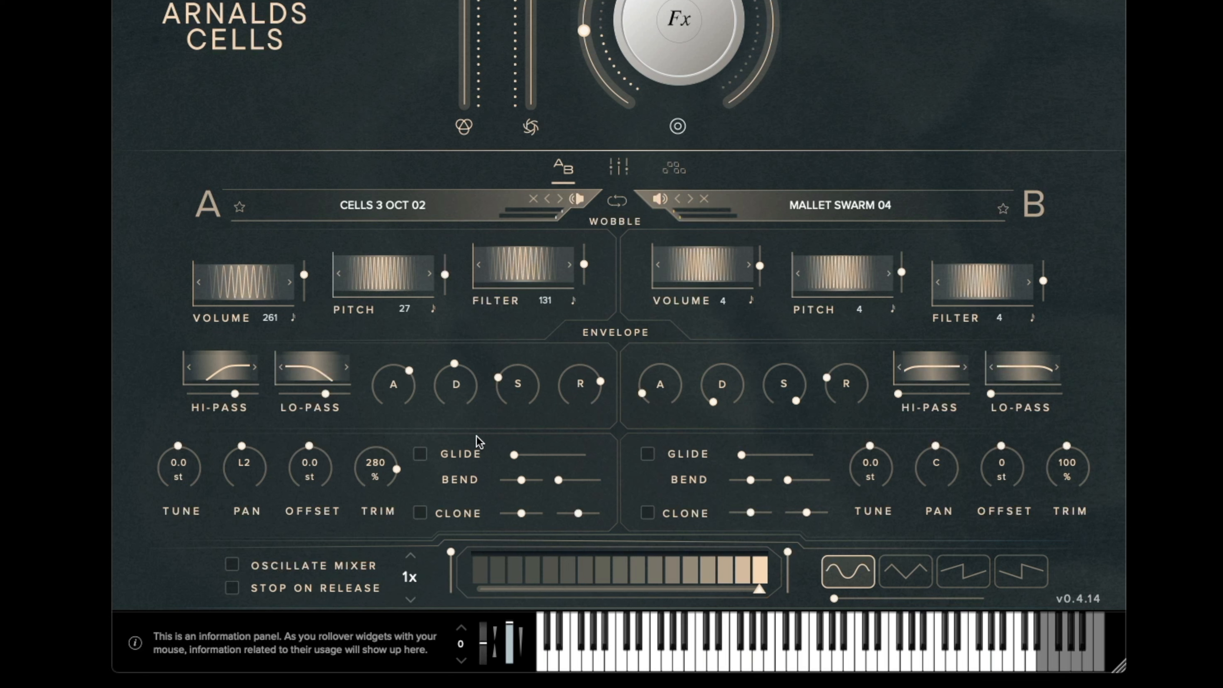
Enable glide for bay A.
{"action": "left_click", "coordinate": [421, 454]}
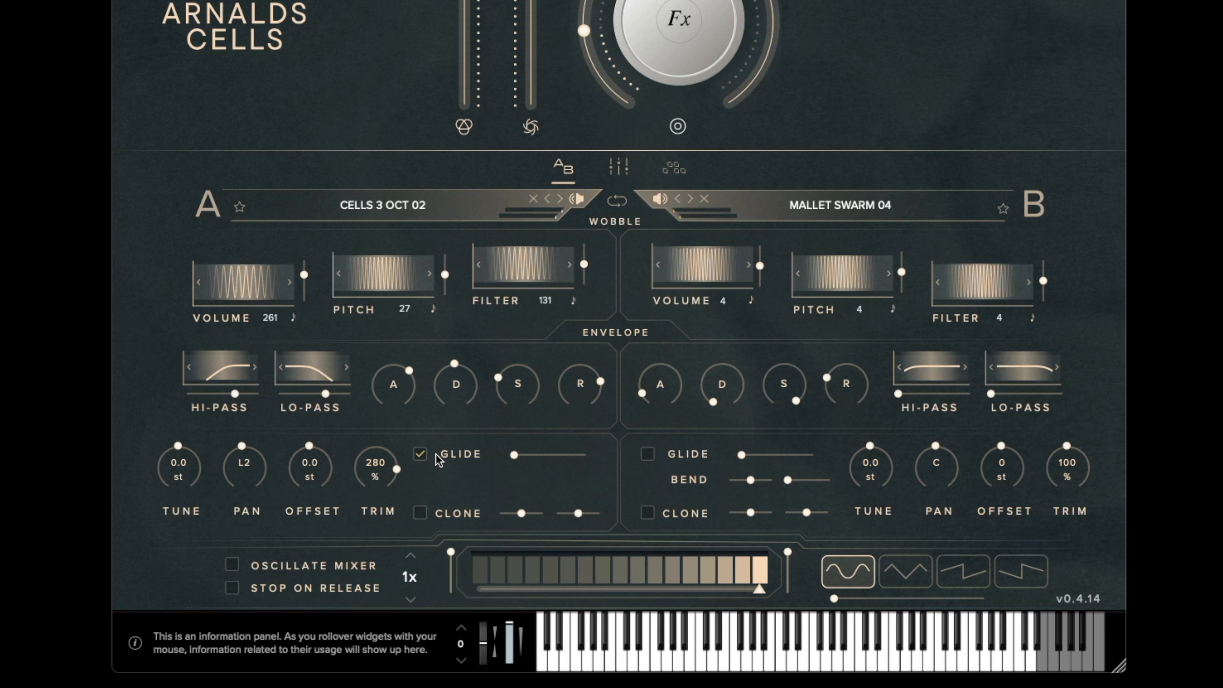
Set bay A's glide length to about 1.29 s, turn glide off, and lower the bend amount to its minimum while trying the bend time.
{"action": "left_click_drag", "start_coordinate": [515, 454], "coordinate": [563, 458]}
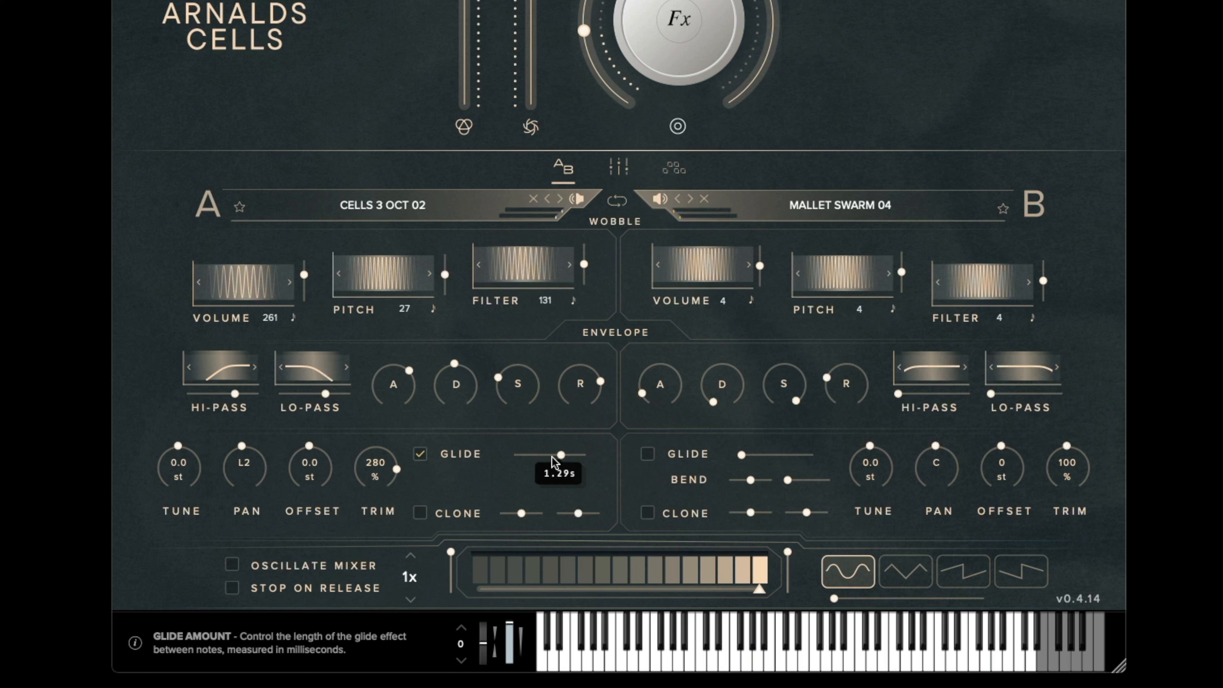
{"action": "left_click", "coordinate": [427, 456]}
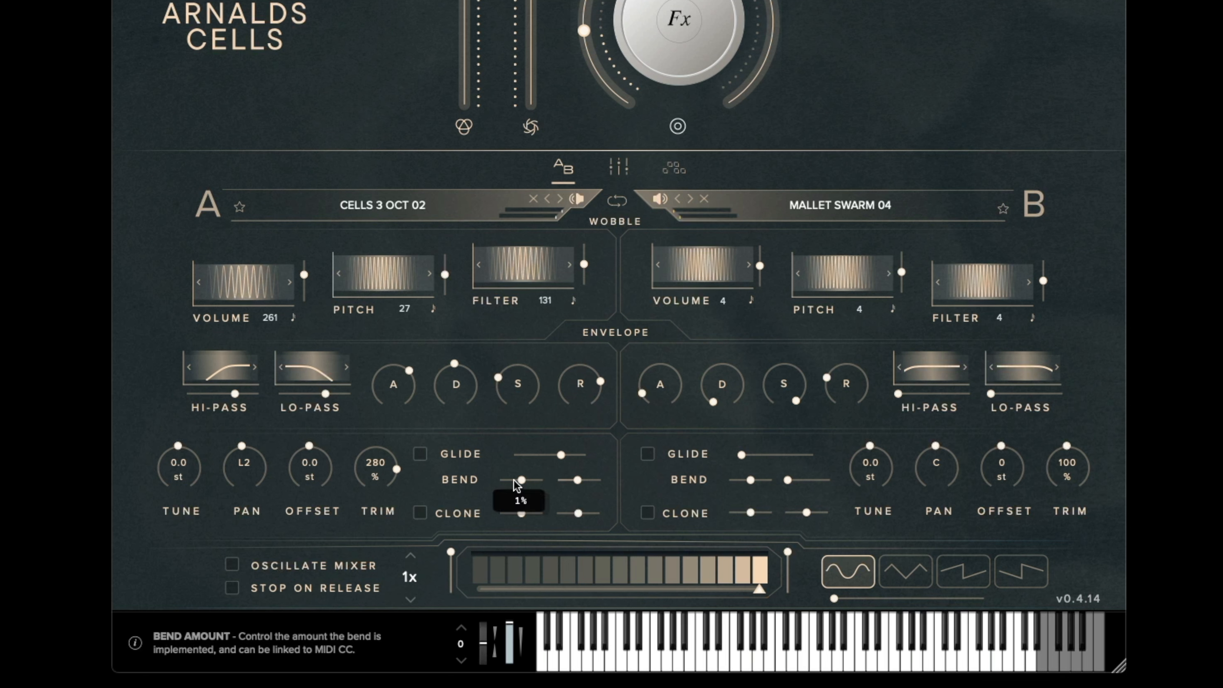
{"action": "mouse_move", "coordinate": [521, 481]}
{"action": "left_click_drag", "start_coordinate": [521, 483], "coordinate": [513, 481]}
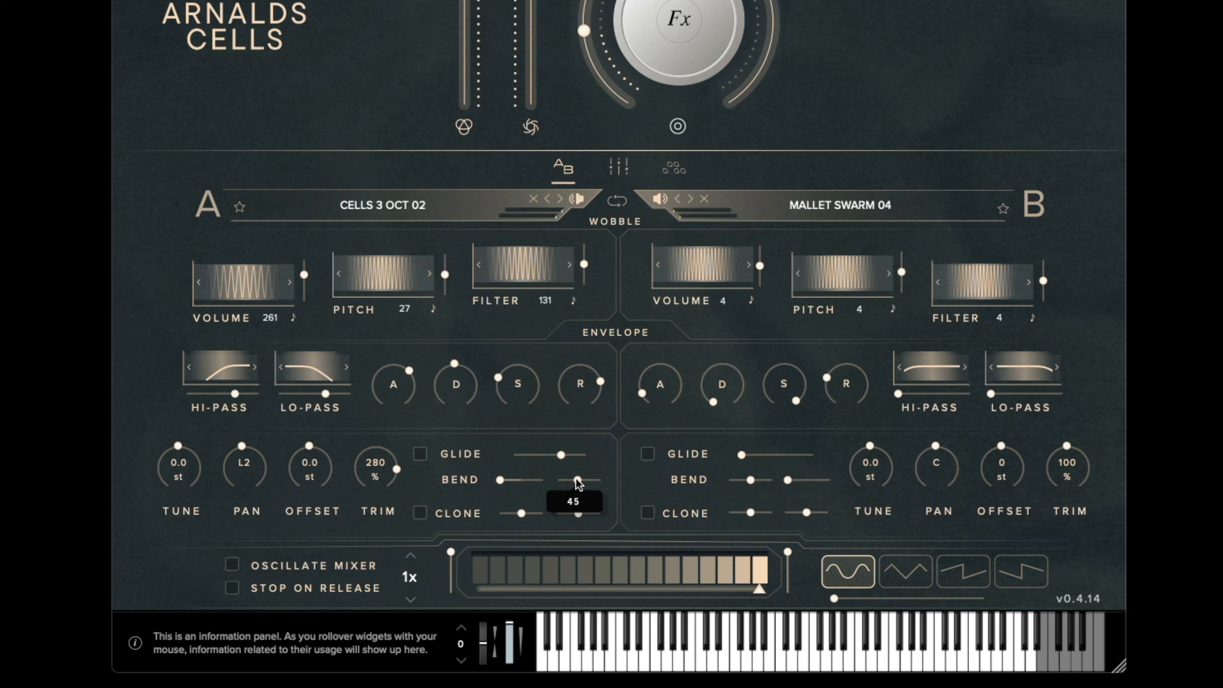
{"action": "left_click_drag", "start_coordinate": [578, 482], "coordinate": [566, 486]}
Enable clone for bay A and slightly lower the second clone setting.
{"action": "left_click", "coordinate": [420, 514]}
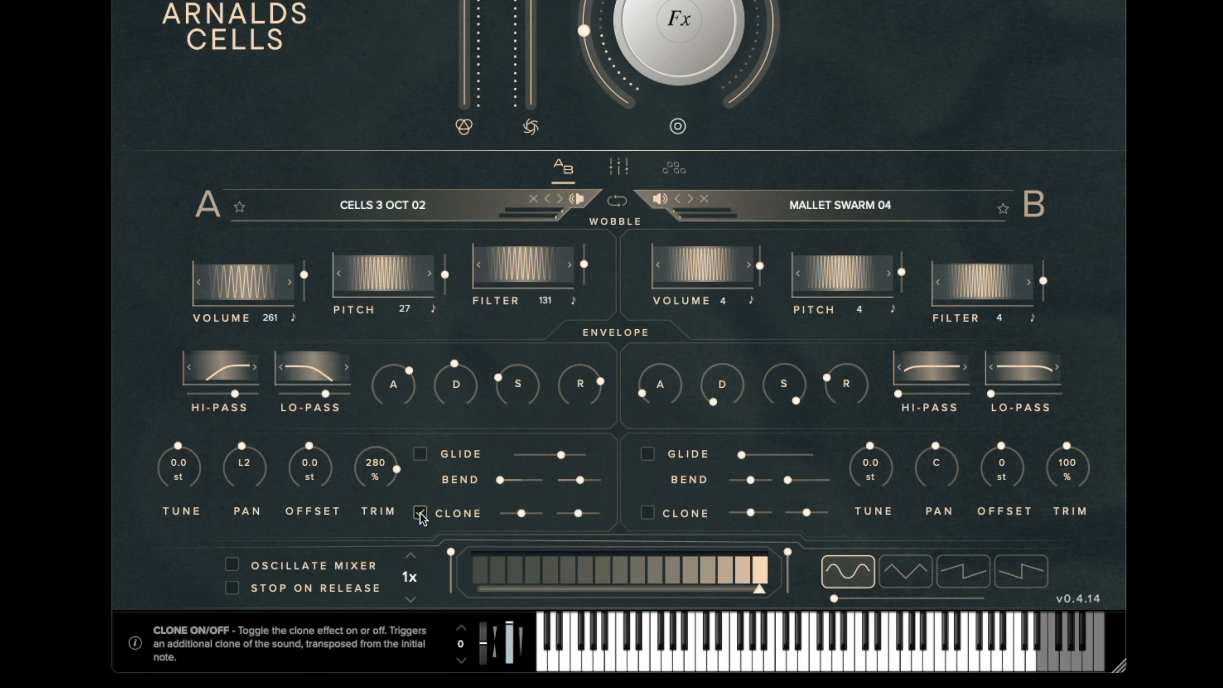
{"action": "left_click_drag", "start_coordinate": [522, 515], "coordinate": [583, 521]}
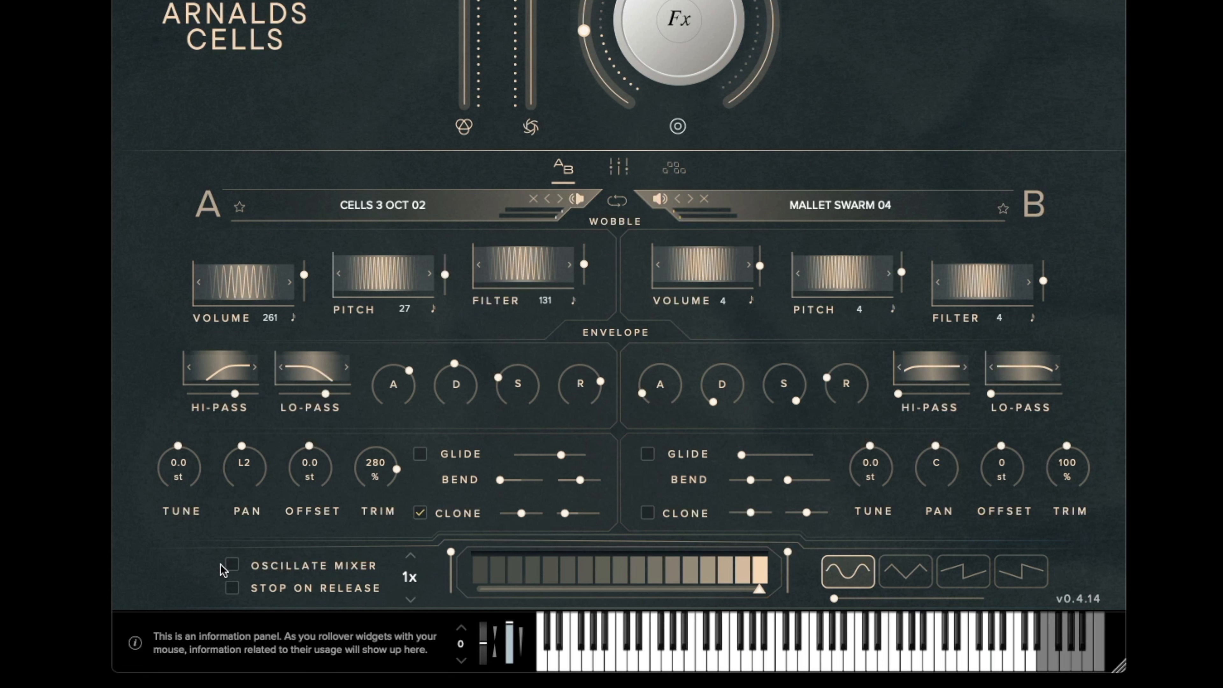
Try the oscillating mixer at a speed of 3x and turn the oscillation off again.
{"action": "left_click", "coordinate": [233, 568]}
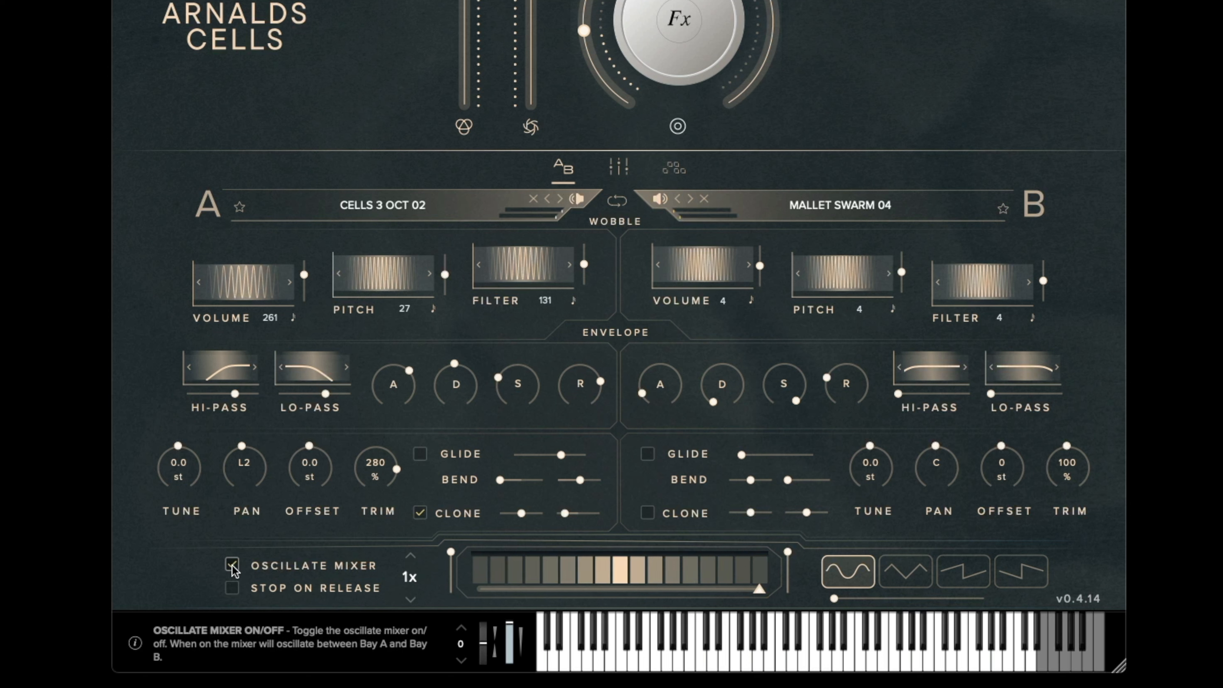
{"action": "left_click", "coordinate": [411, 557]}
{"action": "left_click", "coordinate": [411, 557]}
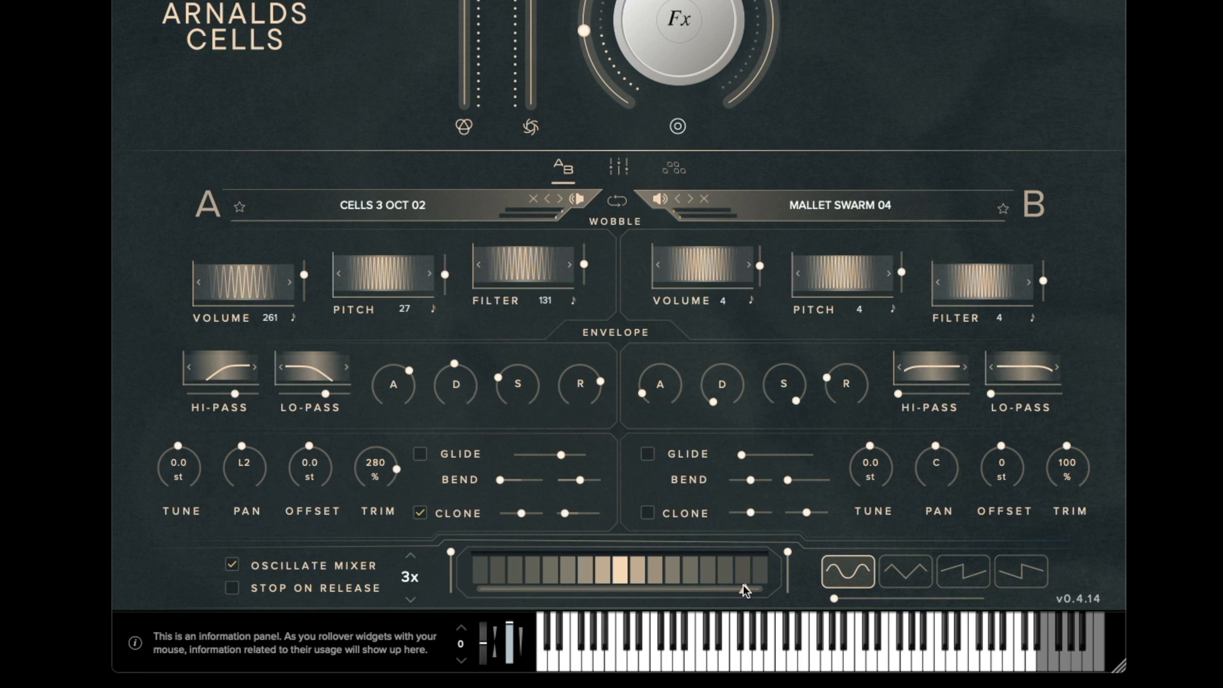
{"action": "left_click", "coordinate": [232, 565]}
Enable Stop on Release and move the A/B mixer to about two thirds of the way toward bay B.
{"action": "left_click", "coordinate": [232, 588]}
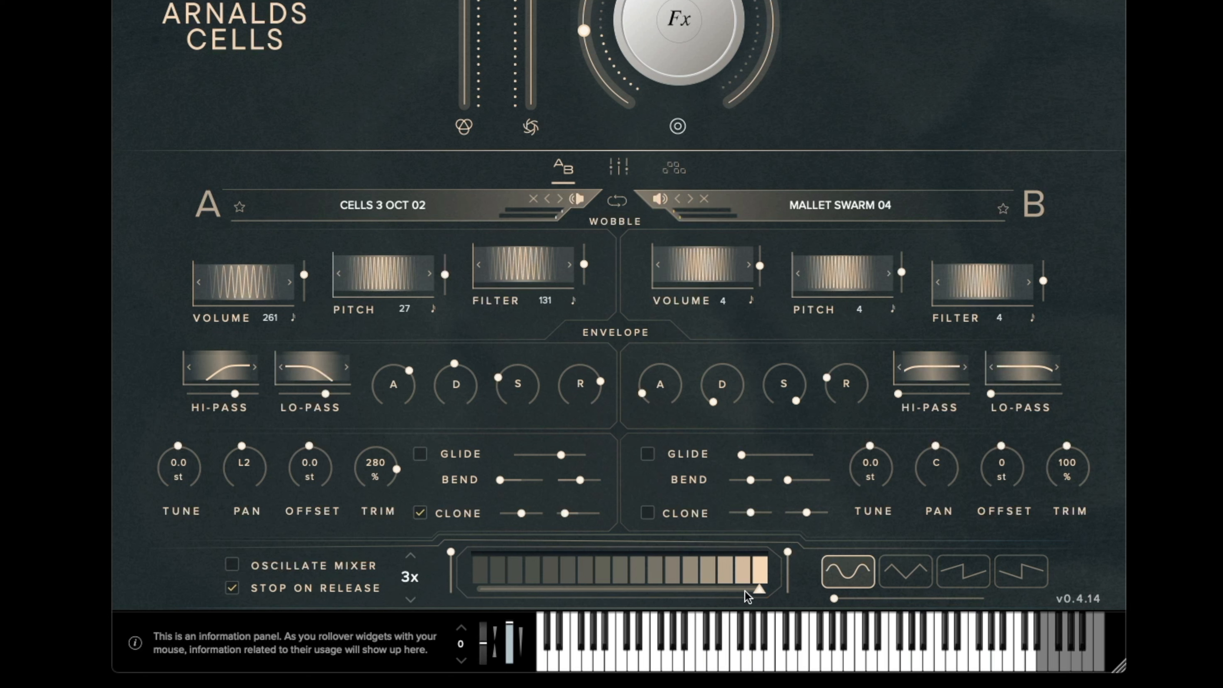
{"action": "mouse_move", "coordinate": [758, 591]}
{"action": "left_mouse_down"}
{"action": "mouse_move", "coordinate": [583, 585]}
{"action": "mouse_move", "coordinate": [753, 586]}
{"action": "left_mouse_up"}
{"action": "left_click", "coordinate": [665, 588]}
Set the mixer's oscillation speed to 1x.
{"action": "left_click", "coordinate": [410, 555]}
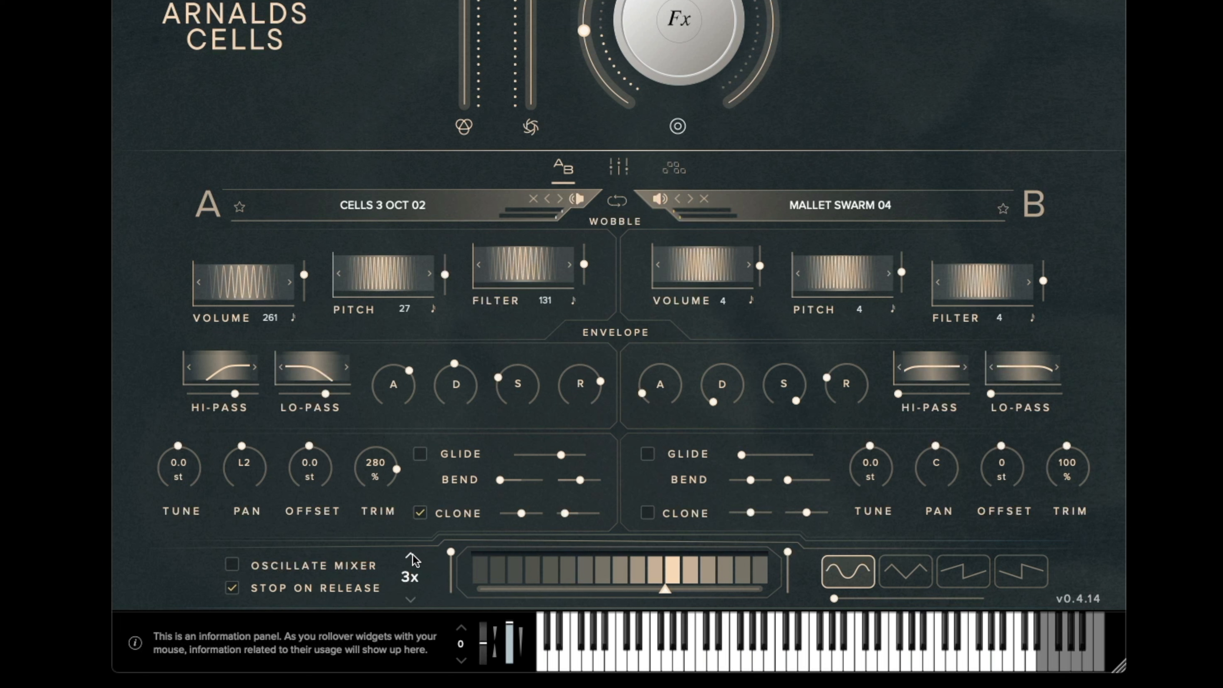
{"action": "left_click", "coordinate": [411, 600]}
{"action": "left_click", "coordinate": [411, 600]}
{"action": "left_click", "coordinate": [411, 600]}
Lower the level sliders at both ends of the A/B mixer, with bay B's at 34%.
{"action": "left_click_drag", "start_coordinate": [450, 552], "coordinate": [452, 562]}
{"action": "left_click_drag", "start_coordinate": [788, 552], "coordinate": [789, 578]}
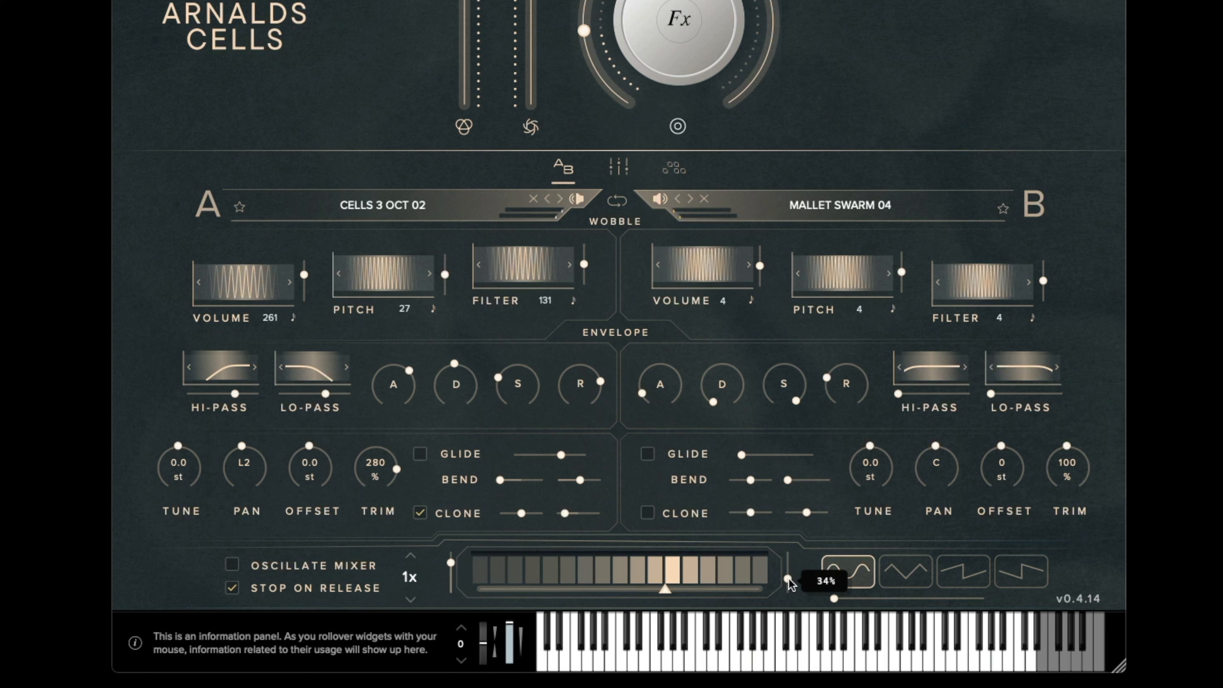
{"action": "left_click_drag", "start_coordinate": [447, 563], "coordinate": [527, 562]}
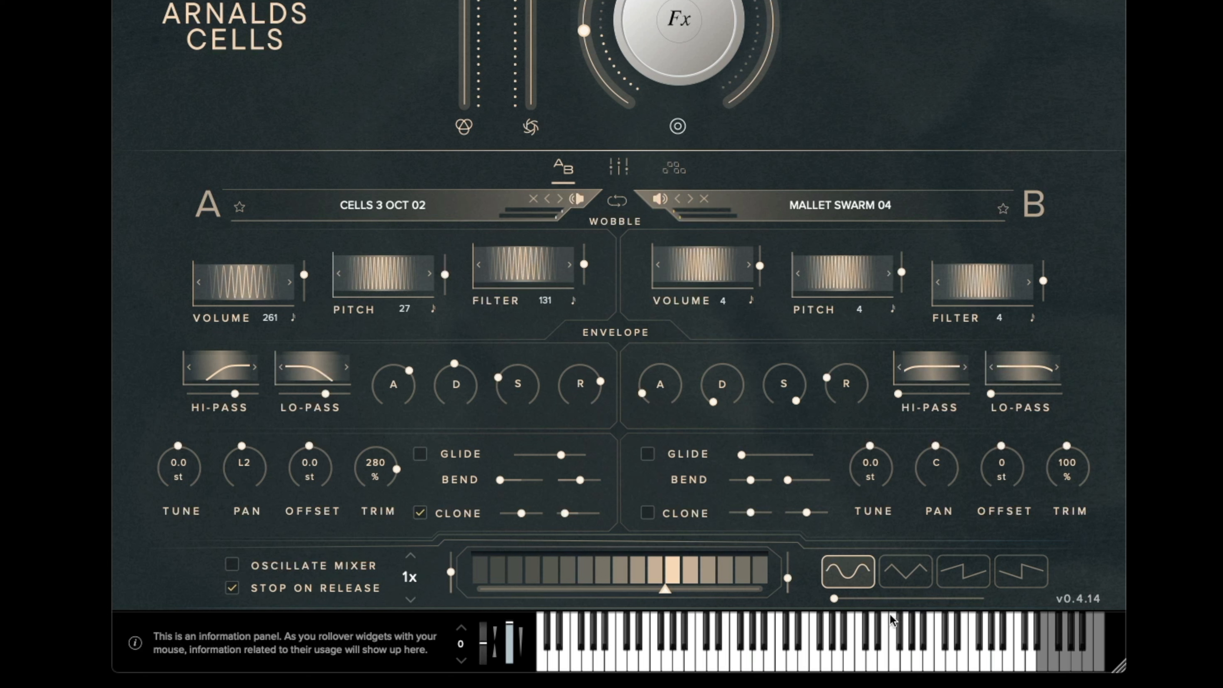
Try the triangle and both sawtooth mixer waveforms and return to the sine wave.
{"action": "left_click", "coordinate": [910, 579]}
{"action": "left_click", "coordinate": [960, 577]}
{"action": "left_click", "coordinate": [1021, 581]}
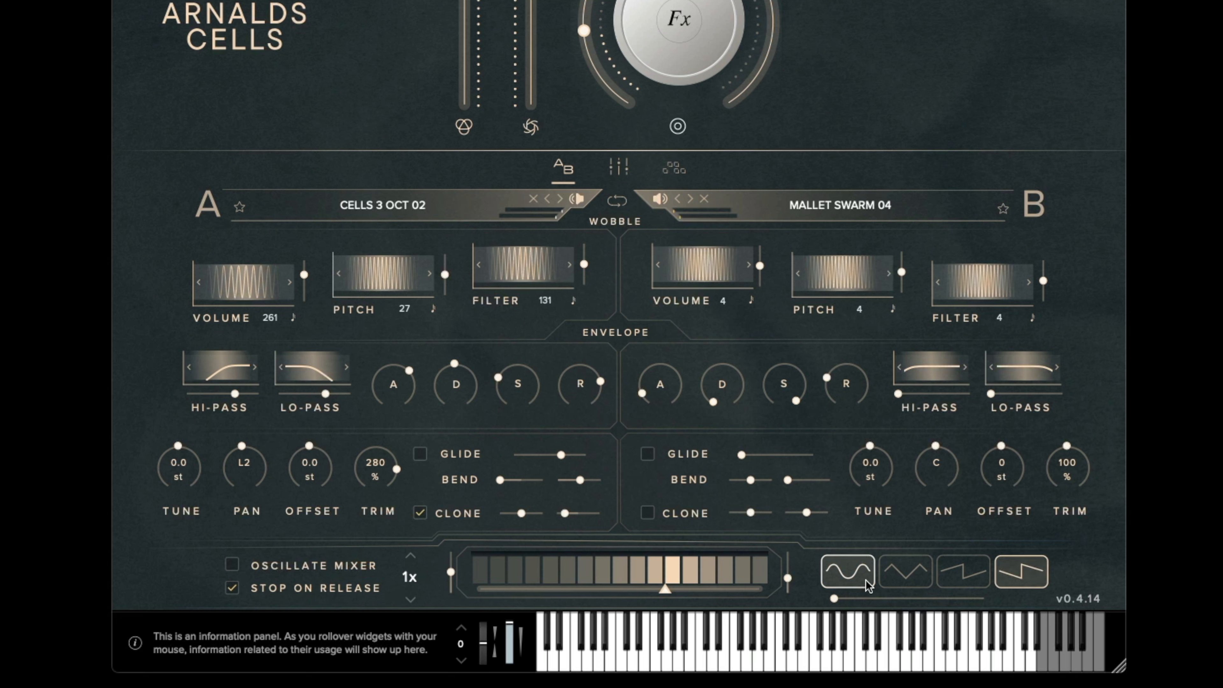
{"action": "left_click", "coordinate": [851, 585]}
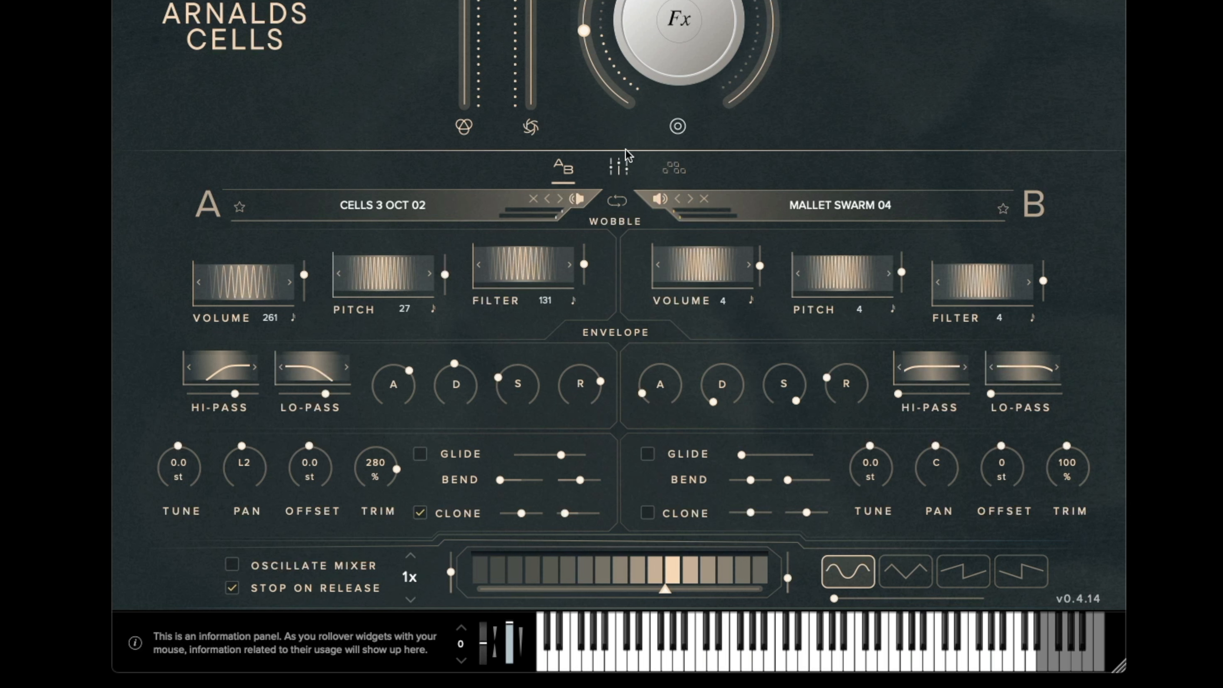
Look over the effects page, comparing the effects available for bay A and bay B.
{"action": "left_click", "coordinate": [617, 173]}
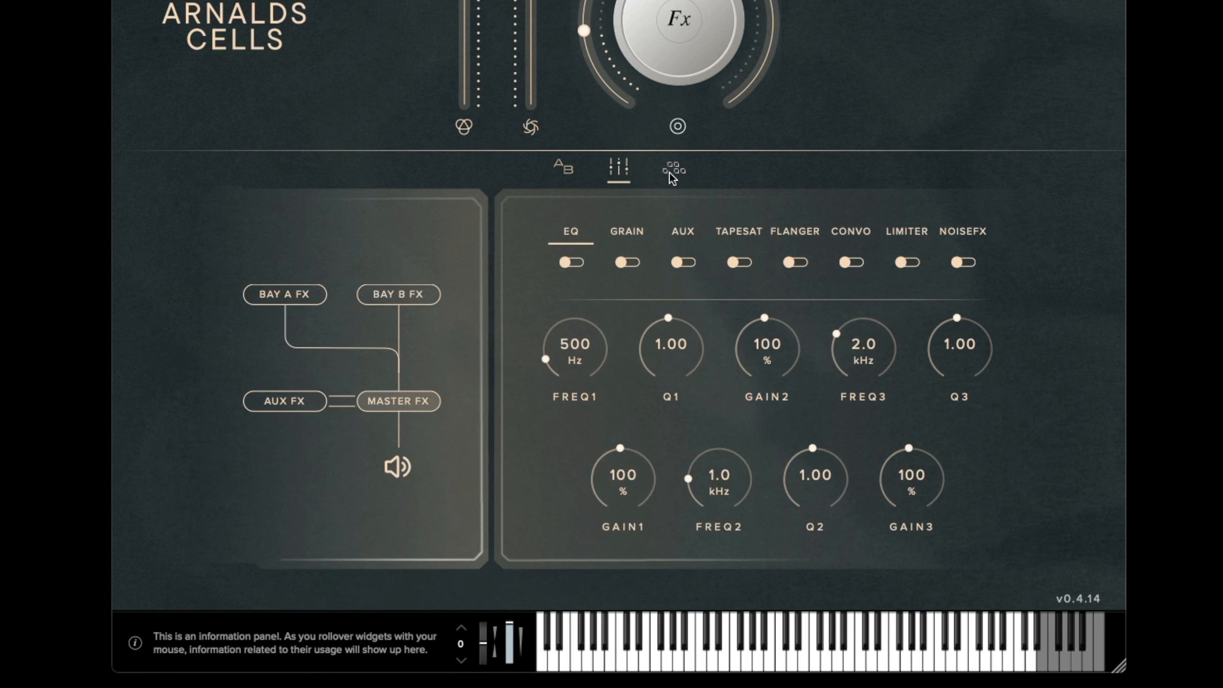
{"action": "left_click", "coordinate": [672, 171]}
{"action": "left_click", "coordinate": [618, 174]}
{"action": "left_click", "coordinate": [289, 298]}
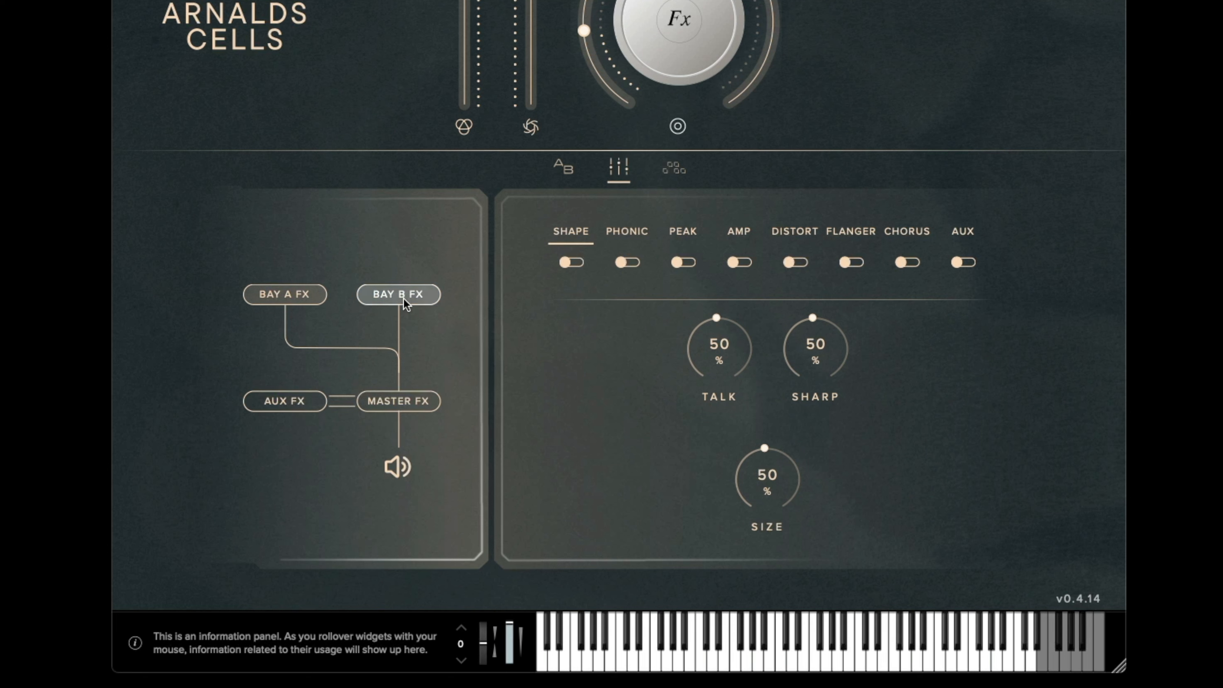
{"action": "left_click", "coordinate": [403, 298]}
{"action": "left_click", "coordinate": [296, 297]}
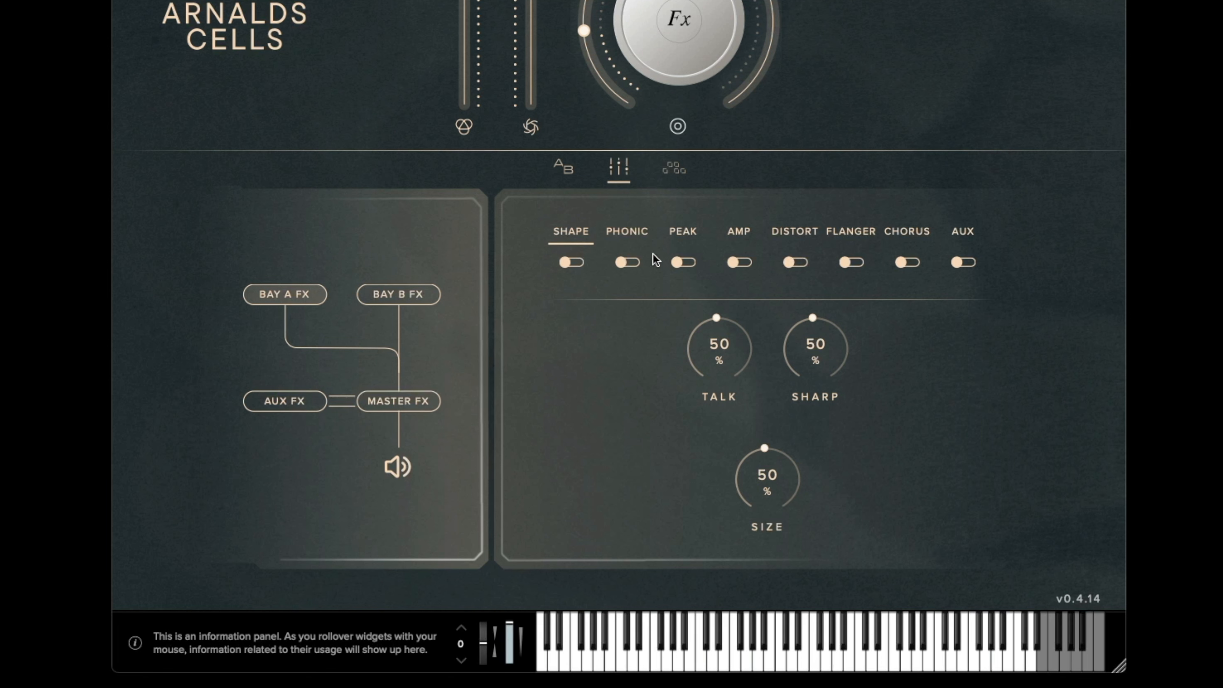
Enable the Notch effect in the Bay B FX rack.
{"action": "left_click", "coordinate": [401, 294]}
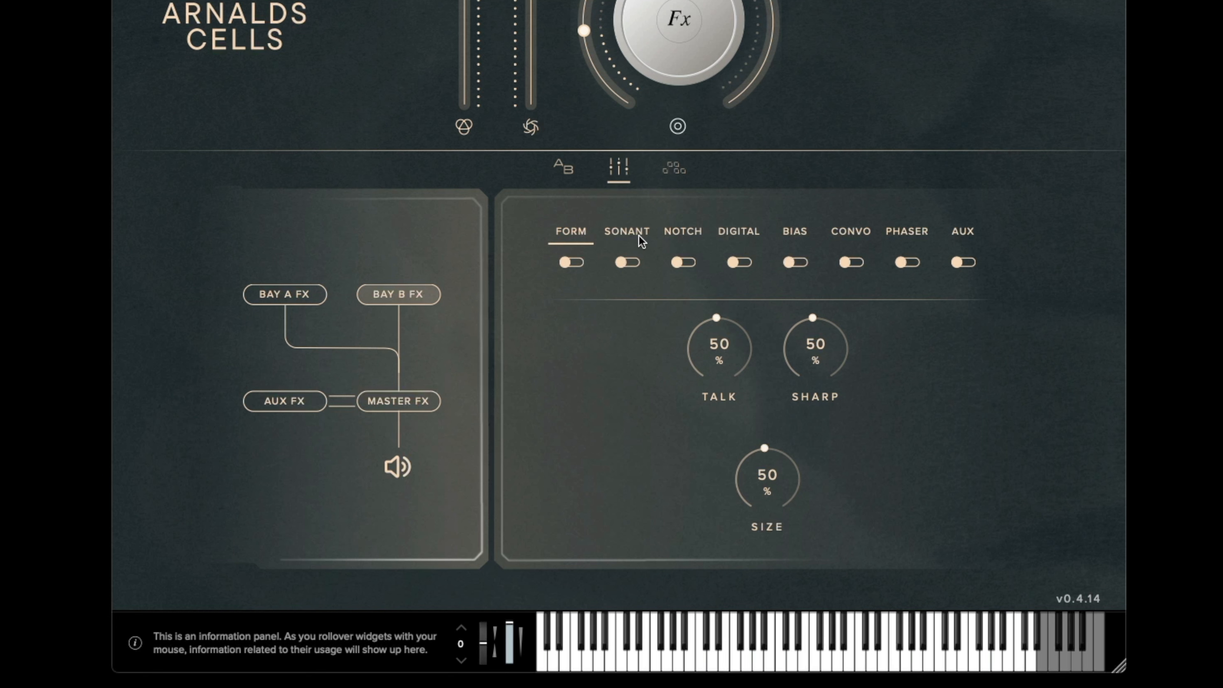
{"action": "left_click", "coordinate": [686, 239]}
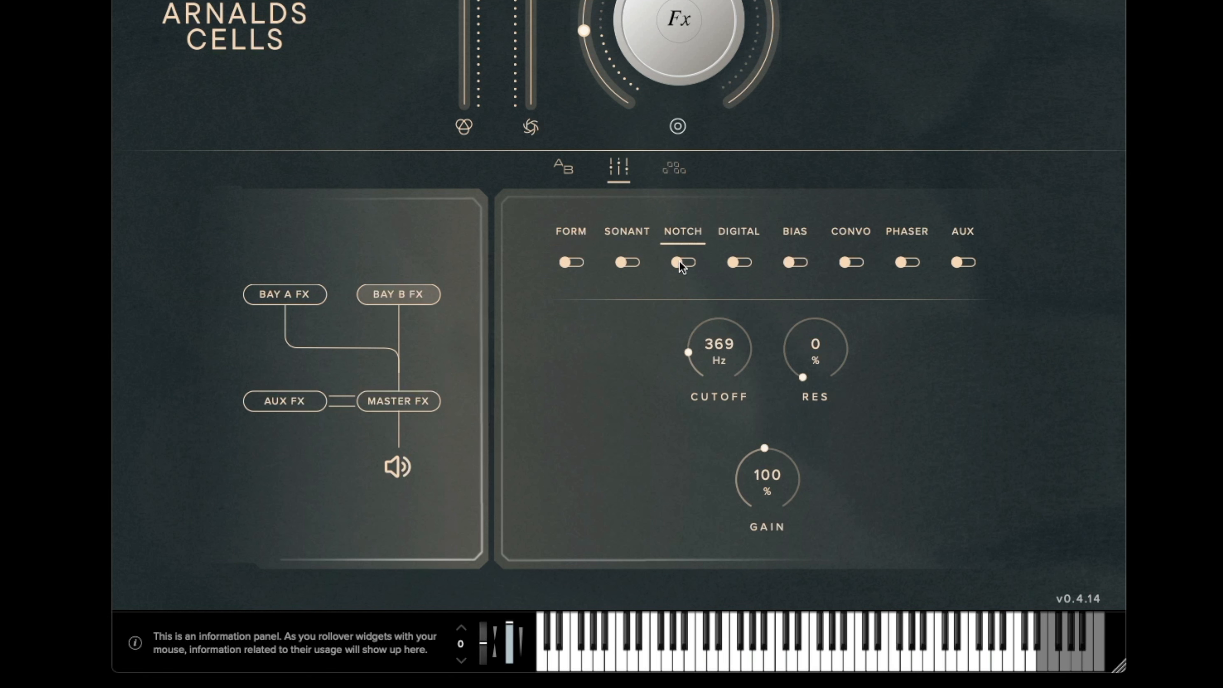
{"action": "left_click", "coordinate": [682, 262]}
Try the swap control between bays A and B twice and return to the Bay B effects.
{"action": "left_click", "coordinate": [564, 169]}
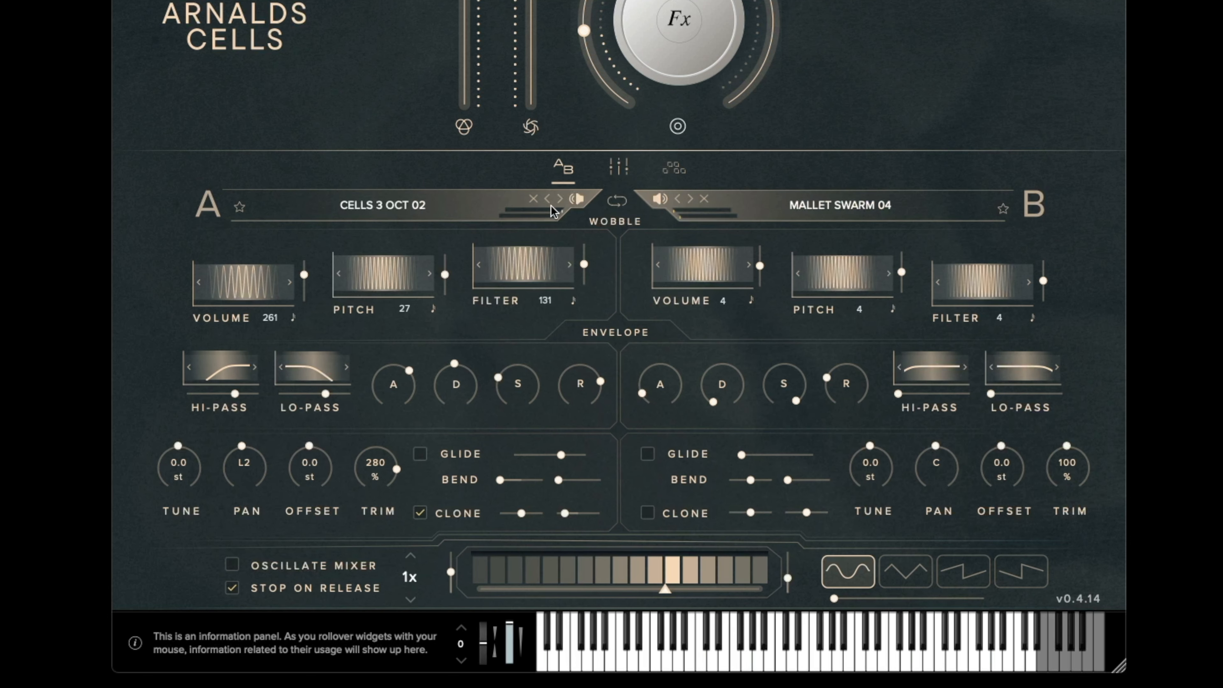
{"action": "left_click", "coordinate": [620, 201]}
{"action": "left_click", "coordinate": [620, 202]}
{"action": "left_click", "coordinate": [619, 167]}
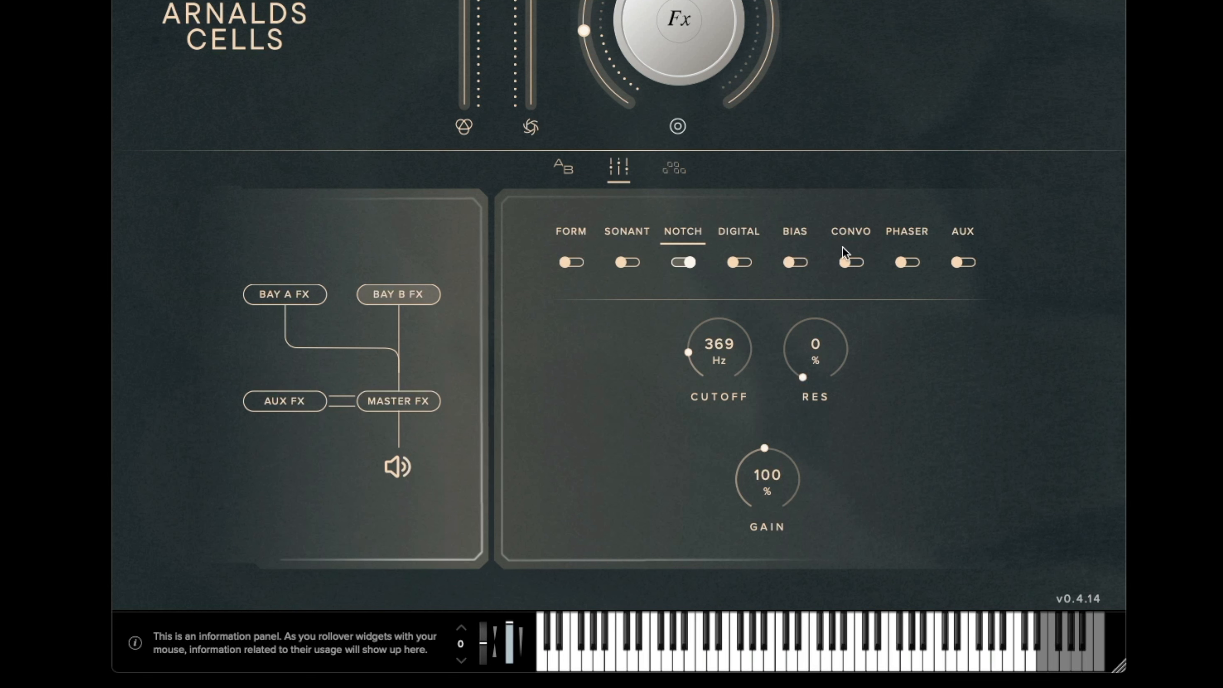
{"action": "left_click", "coordinate": [565, 168]}
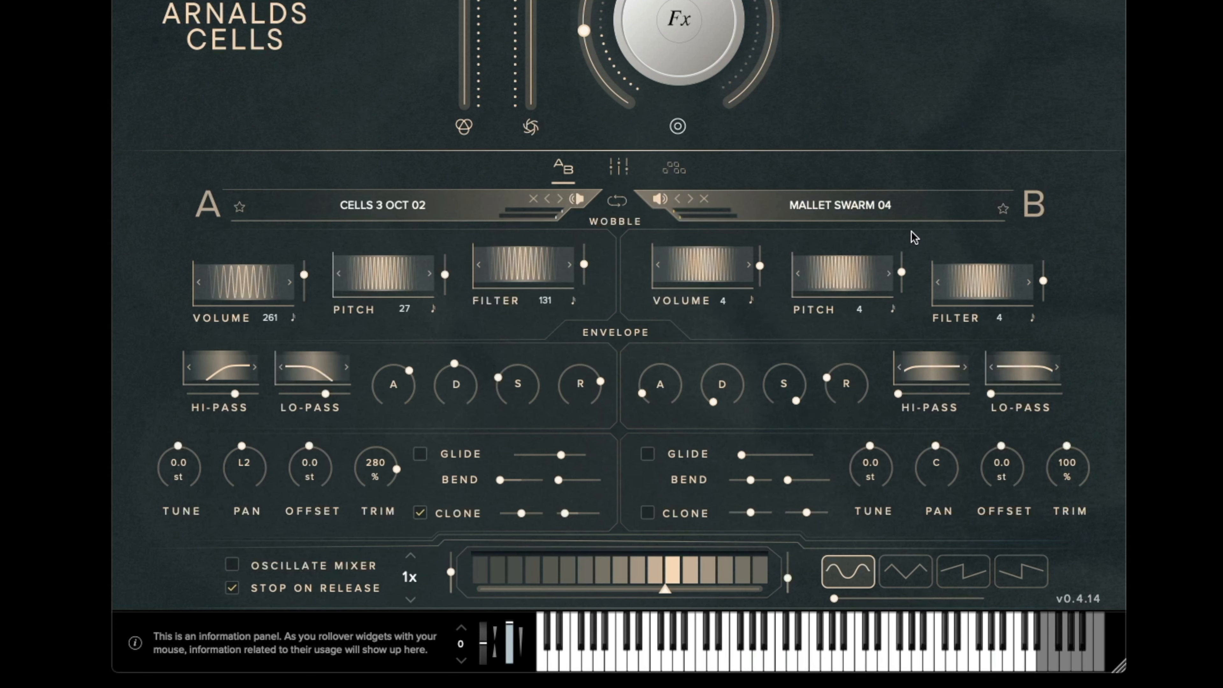
{"action": "left_click", "coordinate": [620, 169]}
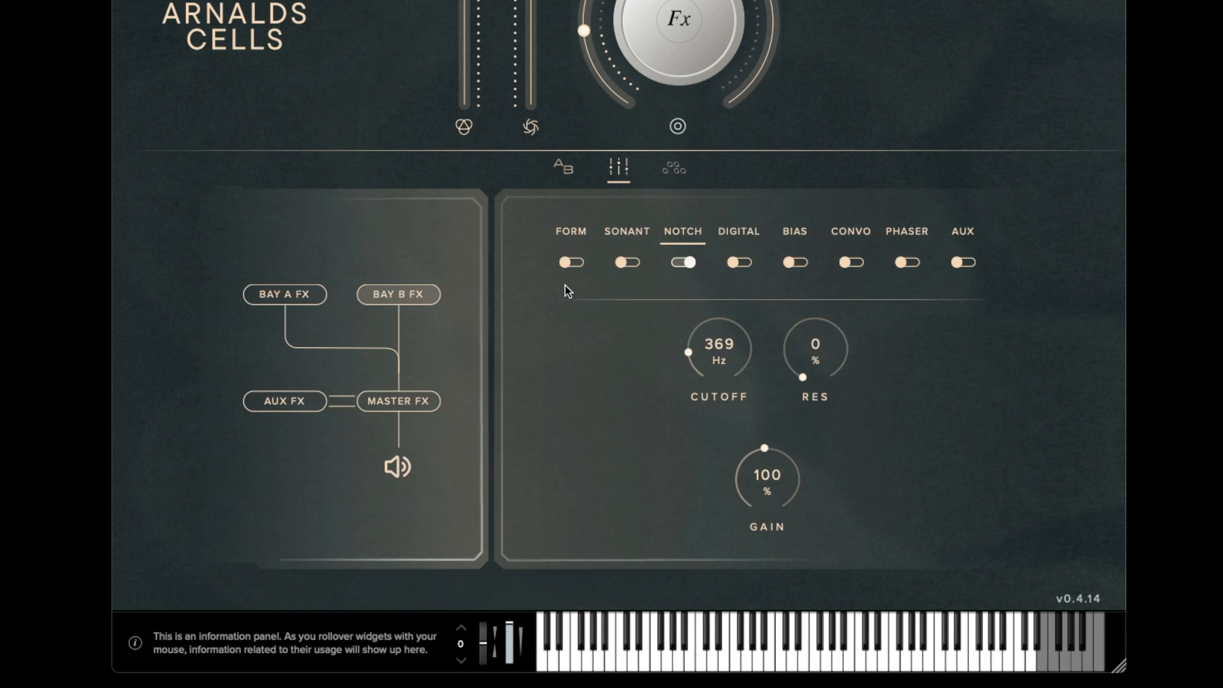
Enable the Form effect for bay B and compare its rack with bay A's.
{"action": "left_click", "coordinate": [577, 264]}
{"action": "left_click", "coordinate": [572, 232]}
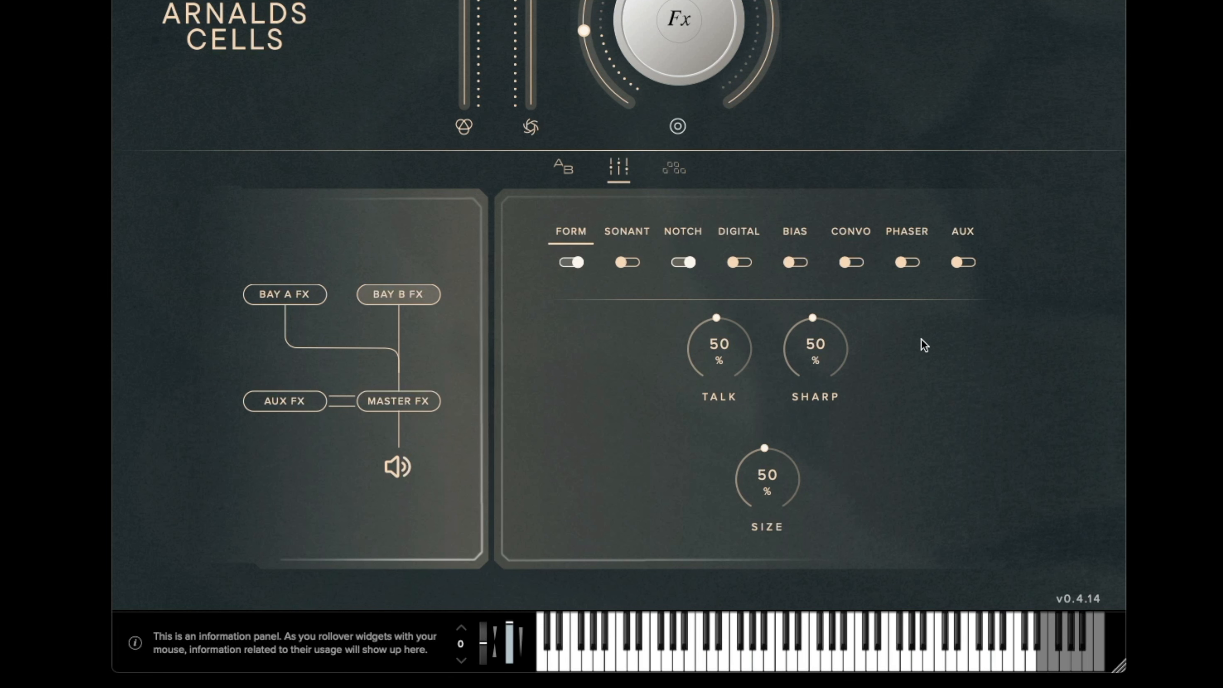
{"action": "left_click", "coordinate": [280, 293]}
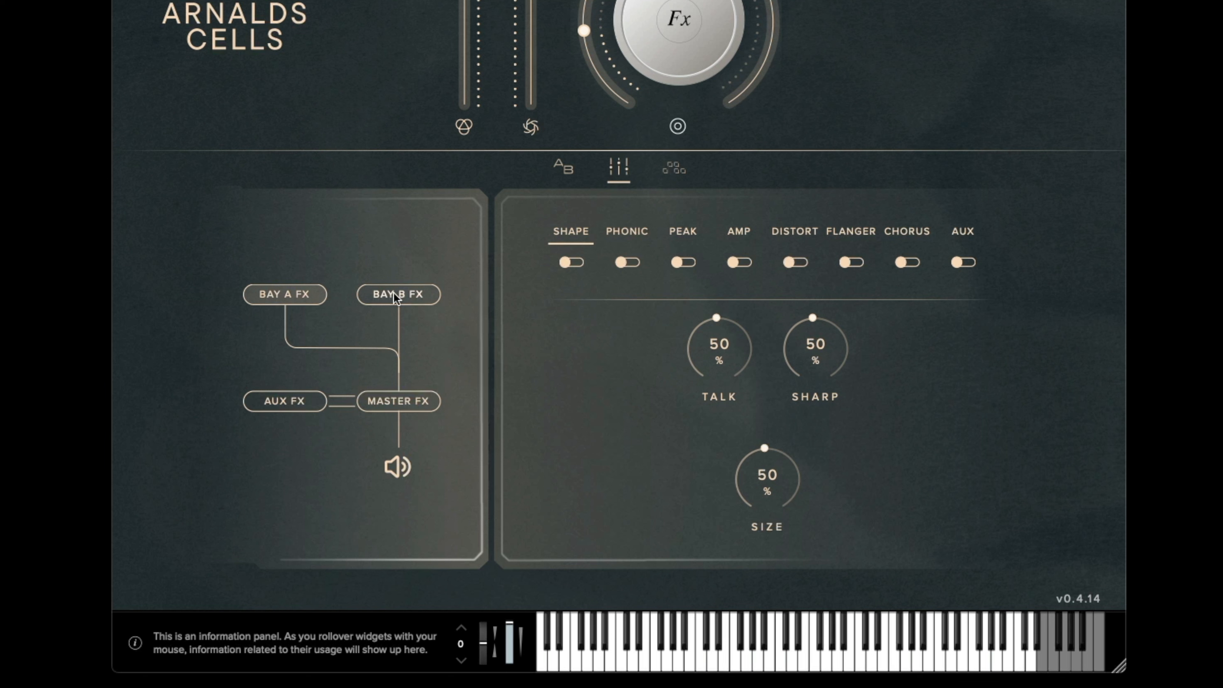
{"action": "left_click", "coordinate": [397, 293]}
{"action": "left_click", "coordinate": [305, 296]}
{"action": "left_click", "coordinate": [396, 298]}
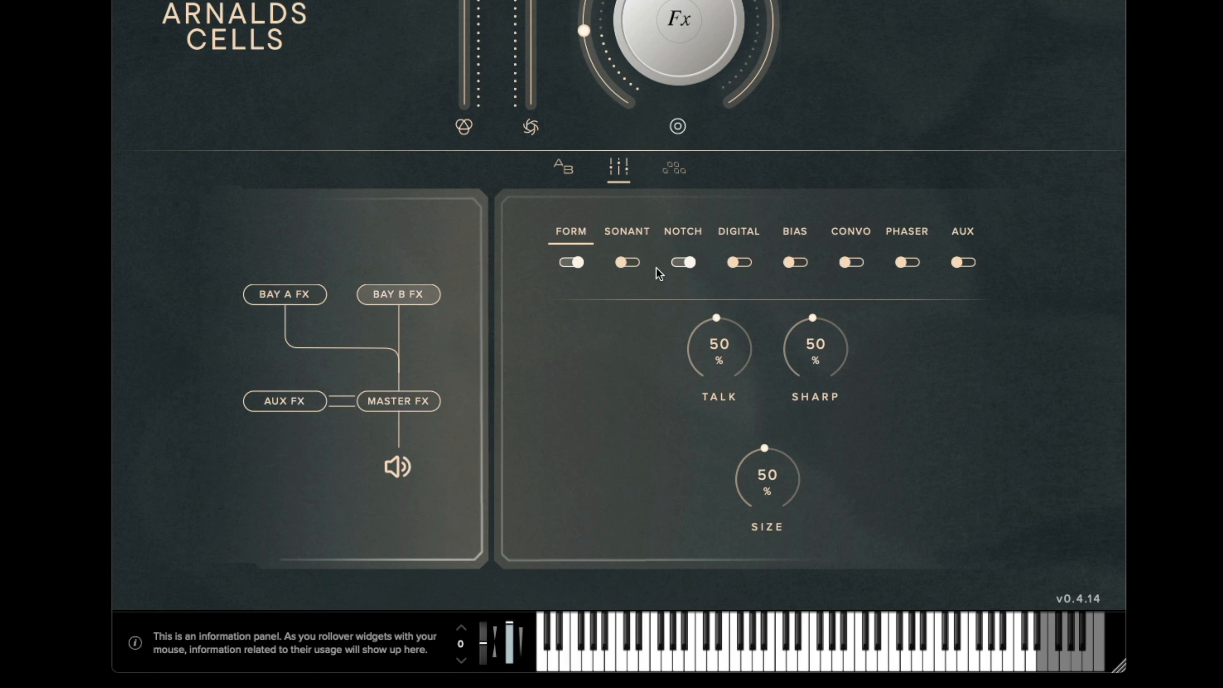
Enable bay B's Aux sends and set Delay1 to 32%, Delay2 to 31% and Reverb1 to 17%.
{"action": "left_click", "coordinate": [963, 262]}
{"action": "left_click", "coordinate": [963, 232]}
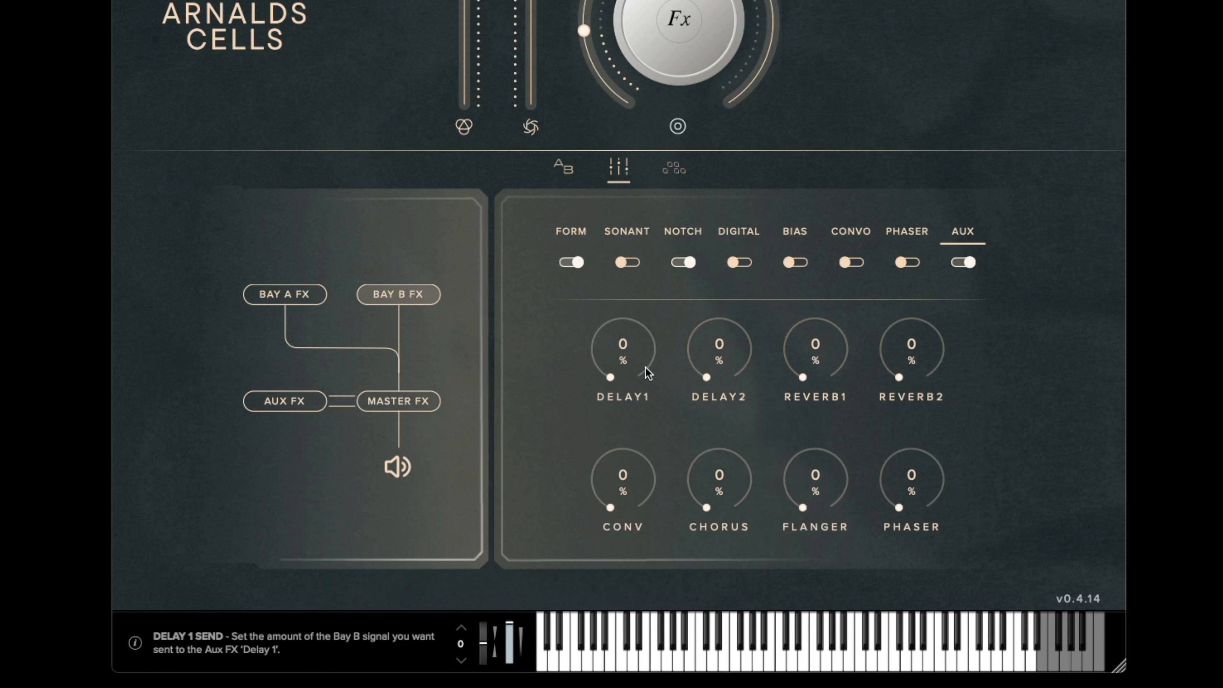
{"action": "left_click_drag", "start_coordinate": [606, 375], "coordinate": [625, 309]}
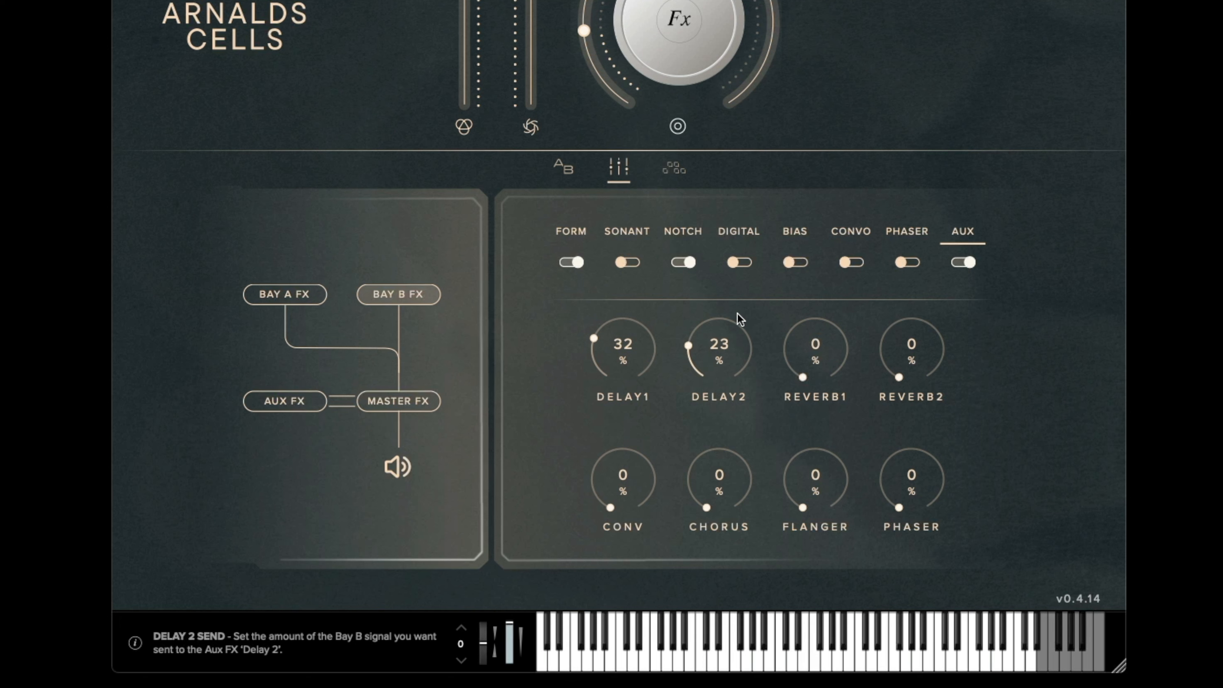
{"action": "left_click_drag", "start_coordinate": [792, 364], "coordinate": [823, 316]}
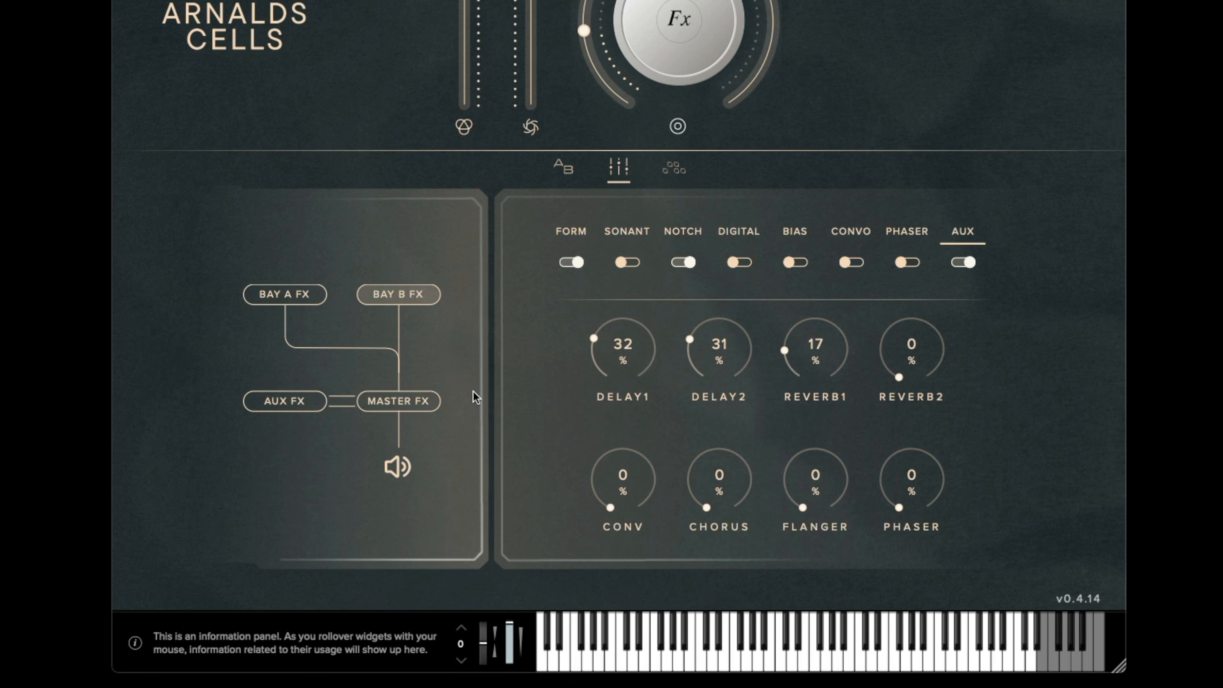
Set the Reverb1 predelay to 363 ms in the Aux FX and switch Reverb1 on.
{"action": "left_click", "coordinate": [292, 410]}
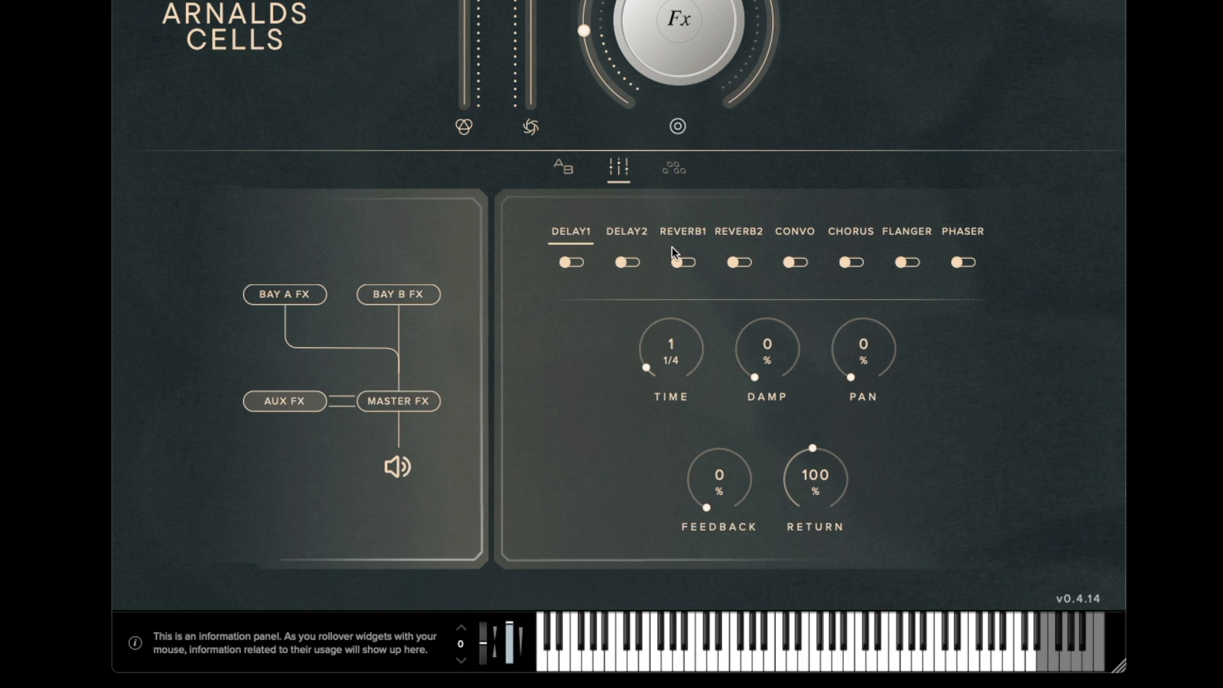
{"action": "left_click", "coordinate": [684, 239]}
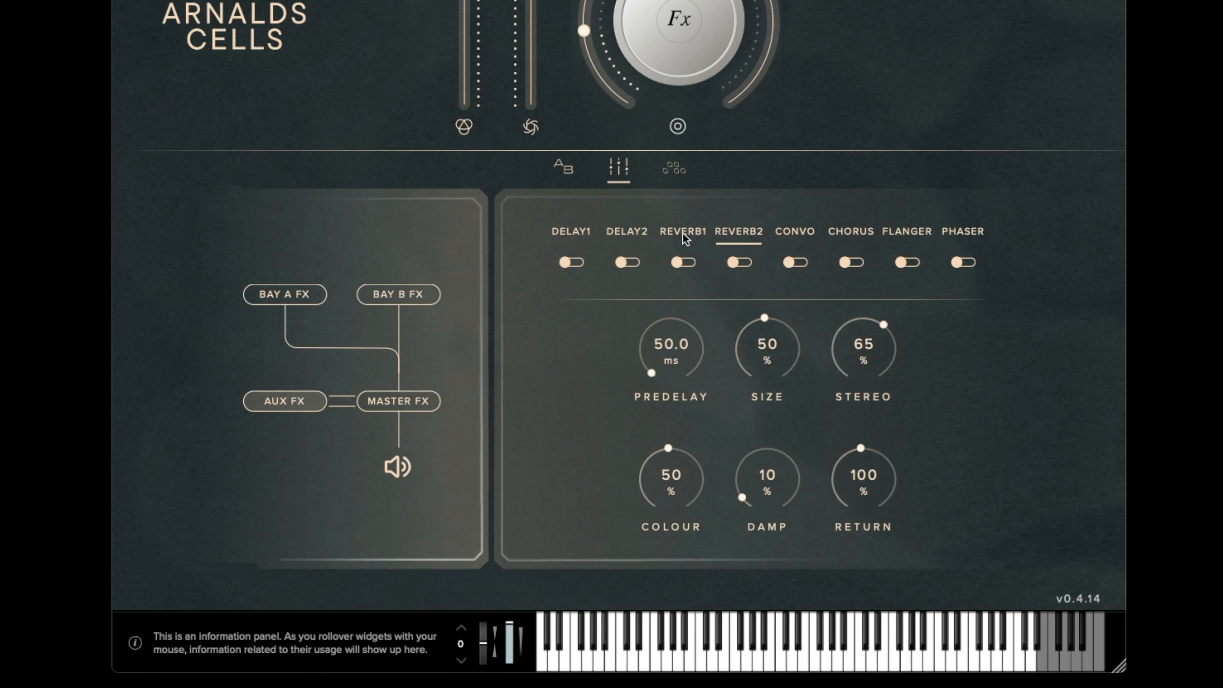
{"action": "left_click", "coordinate": [685, 238]}
{"action": "left_click_drag", "start_coordinate": [674, 346], "coordinate": [714, 271]}
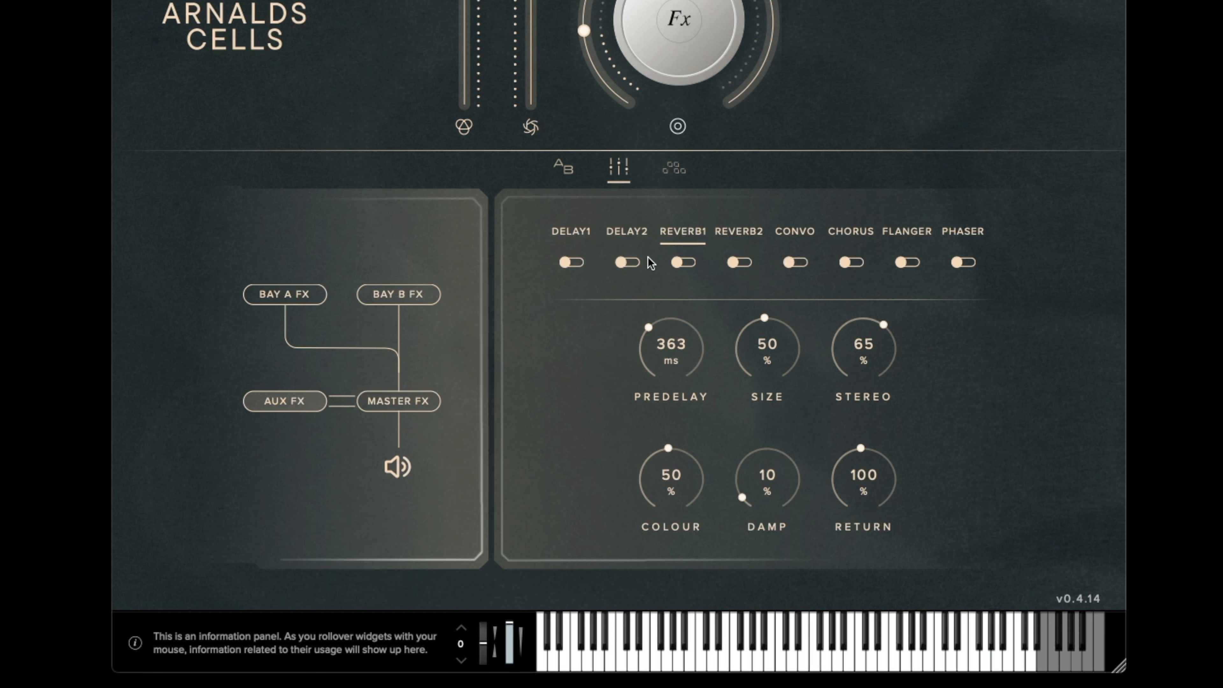
{"action": "left_click", "coordinate": [690, 264]}
Examine the Master FX rack, including its EQ, Grain and Aux settings.
{"action": "left_click", "coordinate": [404, 404]}
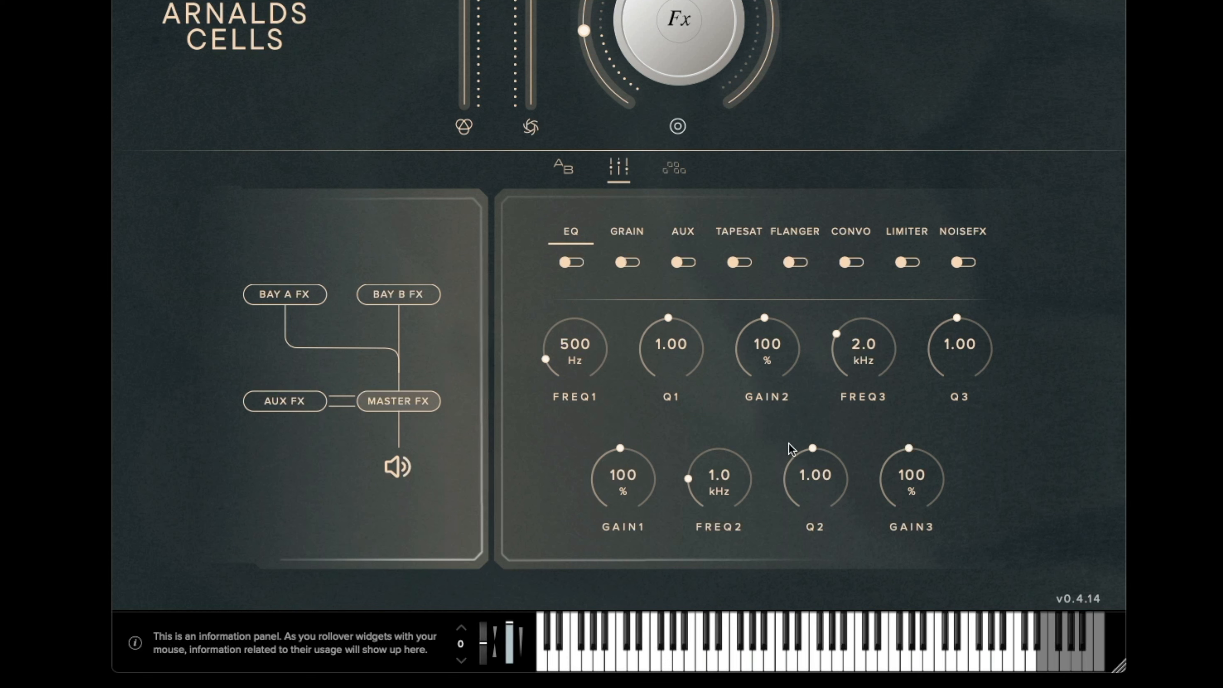
{"action": "left_click", "coordinate": [627, 232]}
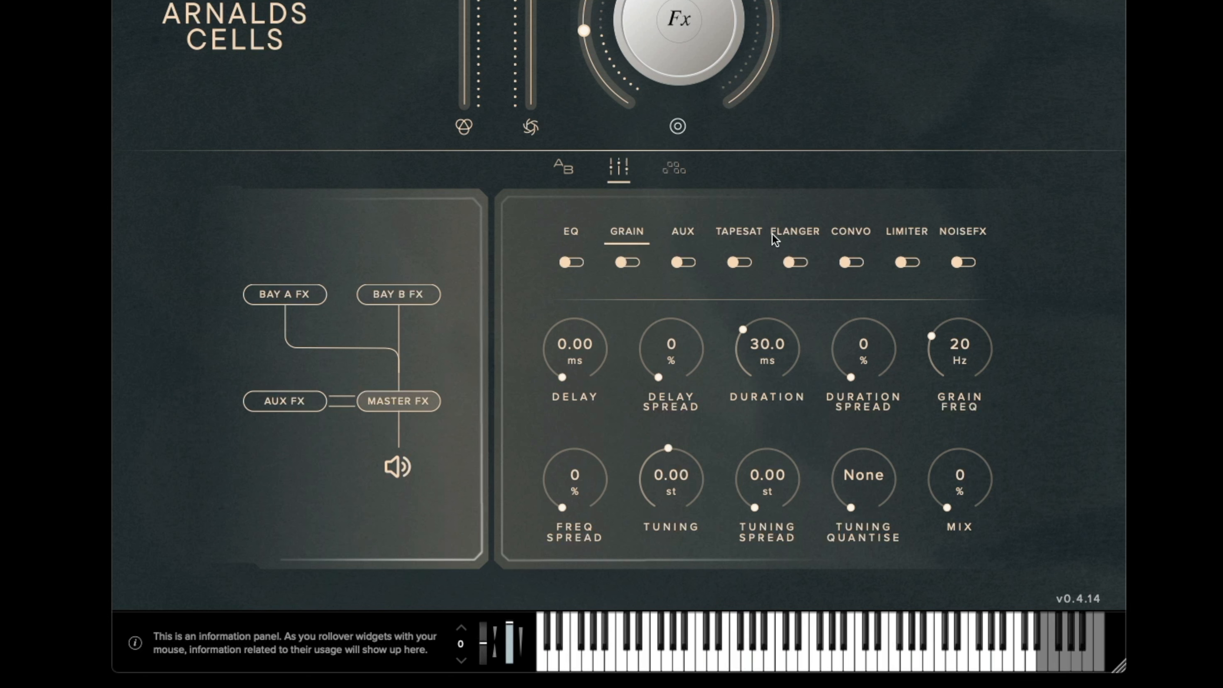
{"action": "left_click", "coordinate": [689, 241]}
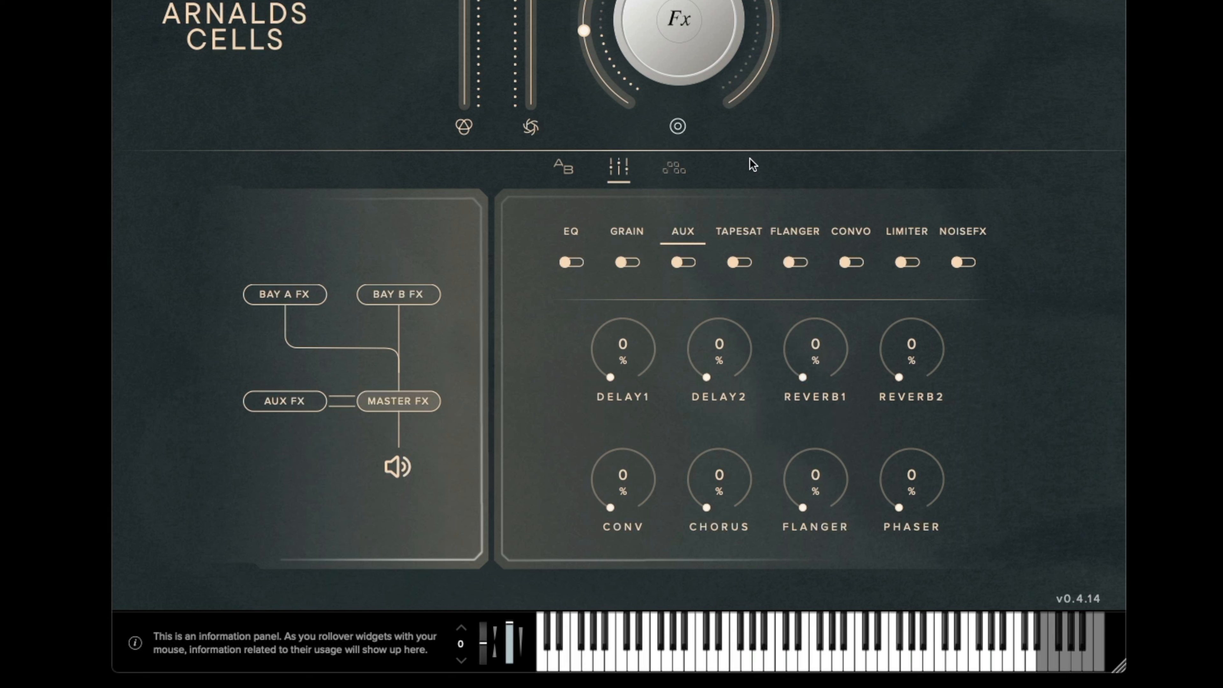
Switch on the gate sequencer and draw its pattern, leaving steps 2, 3, 4, 6 and 8 active in lane A and 4, 6, 7 and 8 in B.
{"action": "left_click", "coordinate": [671, 169]}
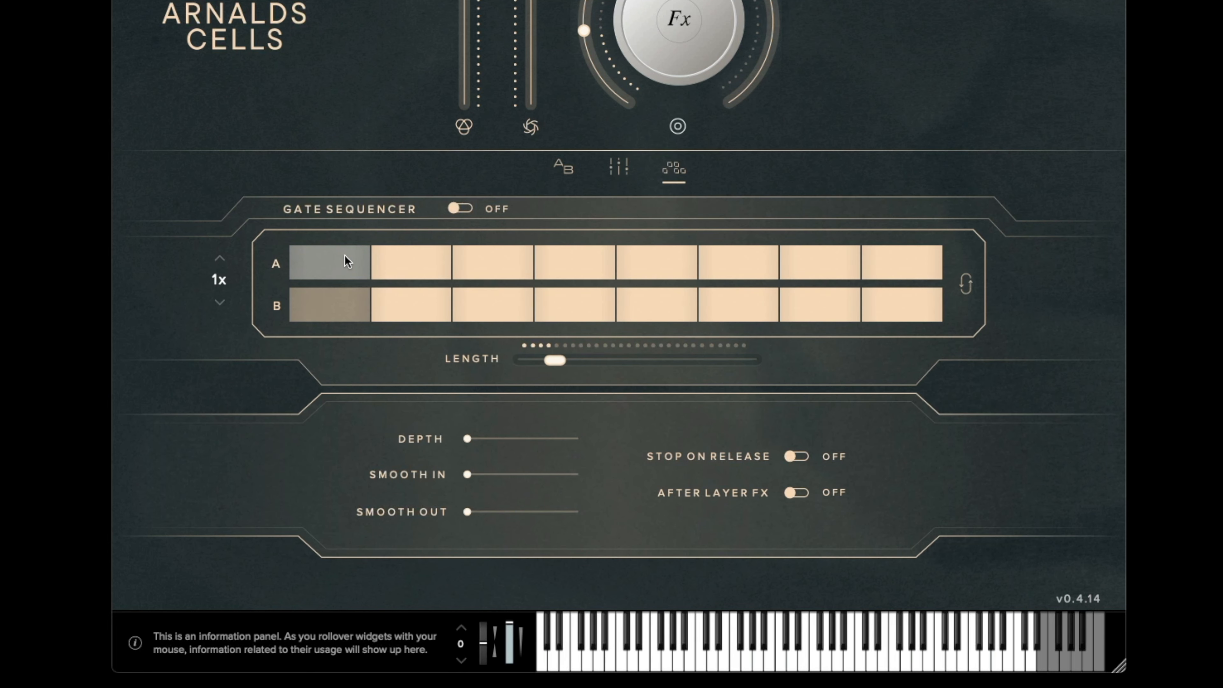
{"action": "left_click", "coordinate": [459, 209]}
{"action": "left_click", "coordinate": [352, 251]}
{"action": "mouse_move", "coordinate": [417, 311]}
{"action": "left_mouse_down"}
{"action": "mouse_move", "coordinate": [568, 307]}
{"action": "mouse_move", "coordinate": [620, 288]}
{"action": "mouse_move", "coordinate": [532, 268]}
{"action": "mouse_move", "coordinate": [814, 266]}
{"action": "left_mouse_up"}
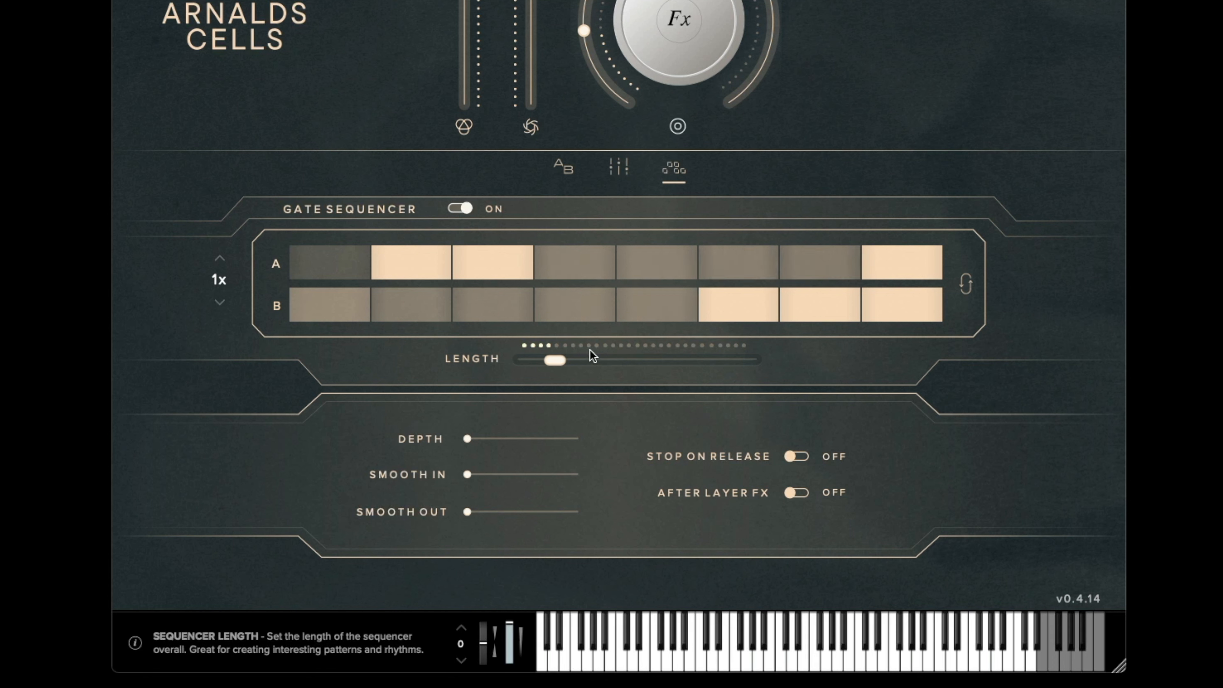
{"action": "left_click", "coordinate": [765, 261]}
{"action": "left_click", "coordinate": [605, 264]}
{"action": "left_click", "coordinate": [600, 294]}
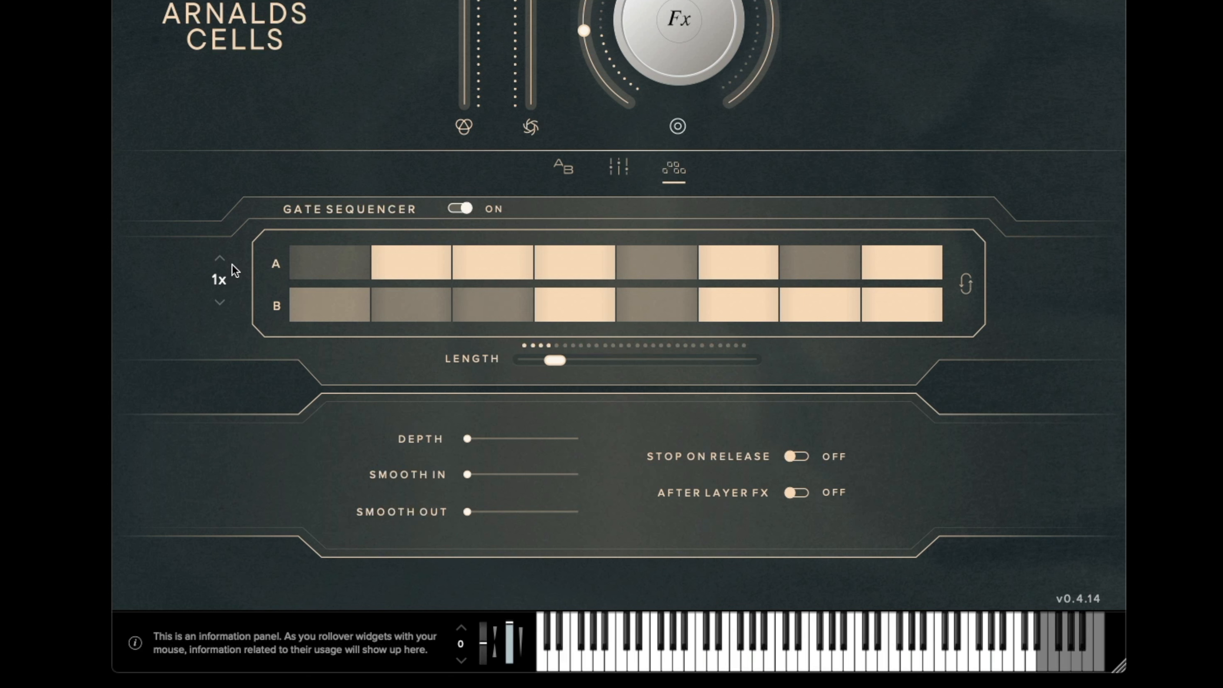
Swap the gate patterns of lanes A and B at the 1x rate and shorten the sequence to four steps.
{"action": "left_click", "coordinate": [220, 262]}
{"action": "left_click", "coordinate": [221, 302]}
{"action": "left_click", "coordinate": [966, 287]}
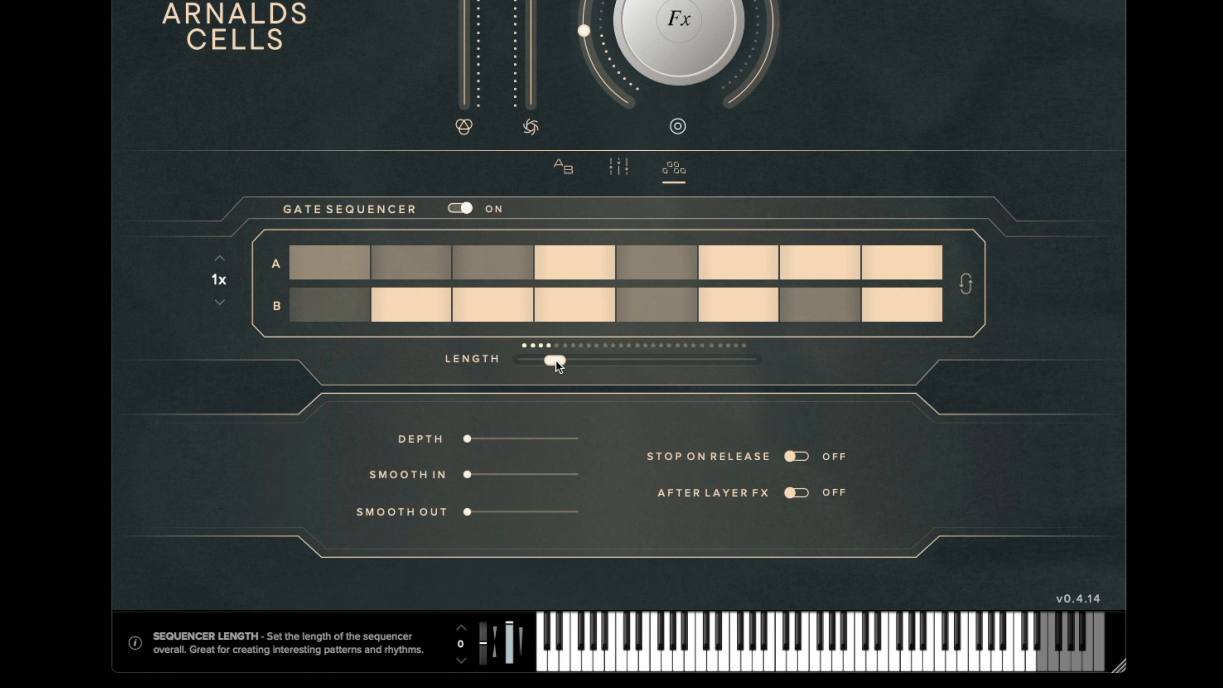
{"action": "left_click_drag", "start_coordinate": [556, 360], "coordinate": [400, 371]}
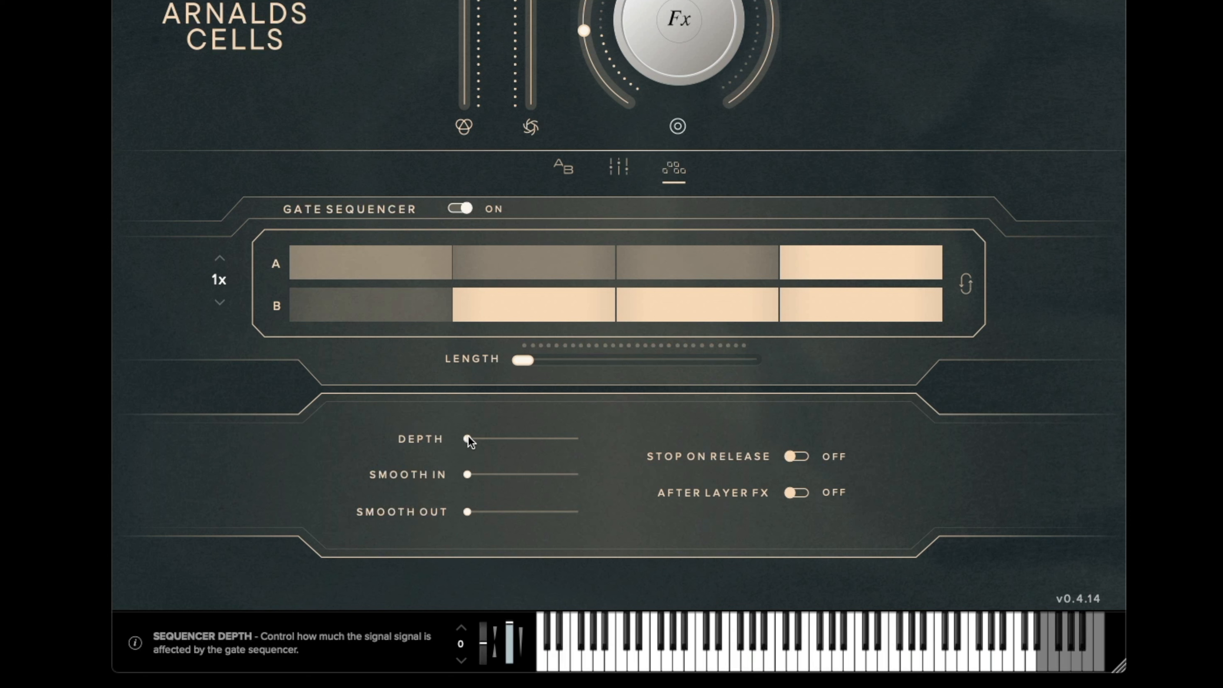
Raise the gate sequencer's Depth to about 60% of its range and Smooth In and Smooth Out to about half.
{"action": "left_click_drag", "start_coordinate": [468, 438], "coordinate": [565, 440]}
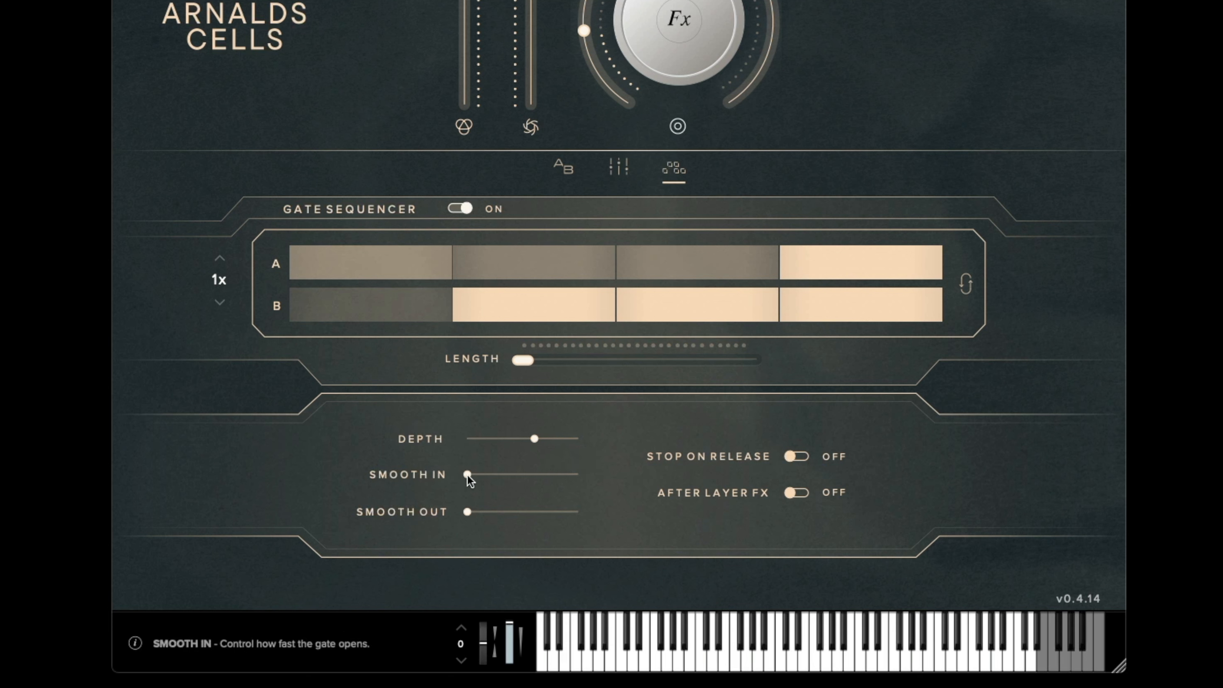
{"action": "mouse_move", "coordinate": [467, 475]}
{"action": "left_click_drag", "start_coordinate": [467, 475], "coordinate": [520, 474]}
{"action": "left_click_drag", "start_coordinate": [467, 512], "coordinate": [525, 474]}
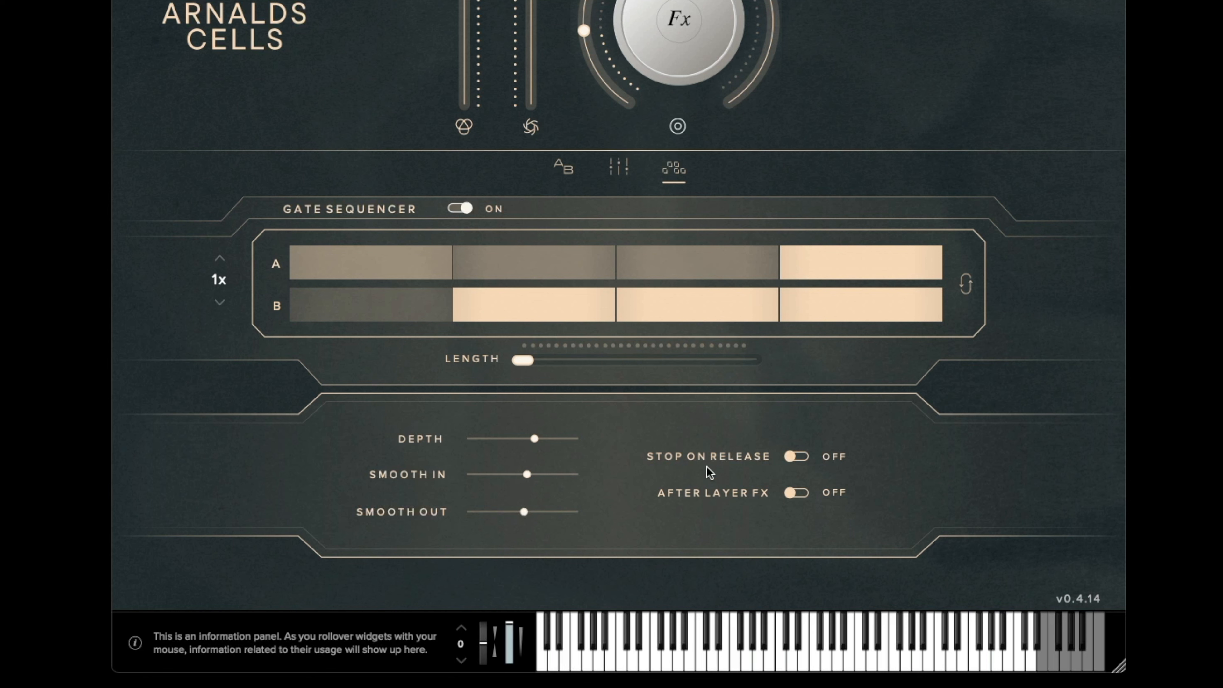
Enable Stop on Release and After Layer FX for the gate sequencer, and return to the bay A/B sound controls.
{"action": "left_click", "coordinate": [800, 458]}
{"action": "left_click", "coordinate": [801, 495]}
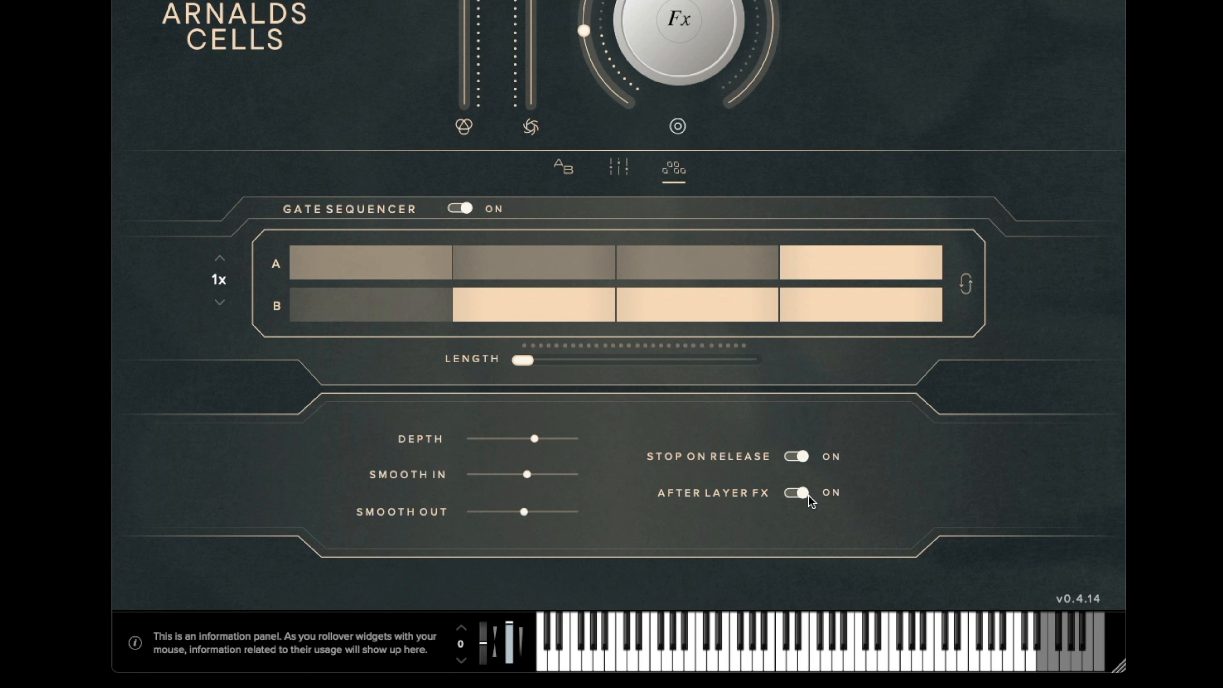
{"action": "left_click", "coordinate": [628, 174]}
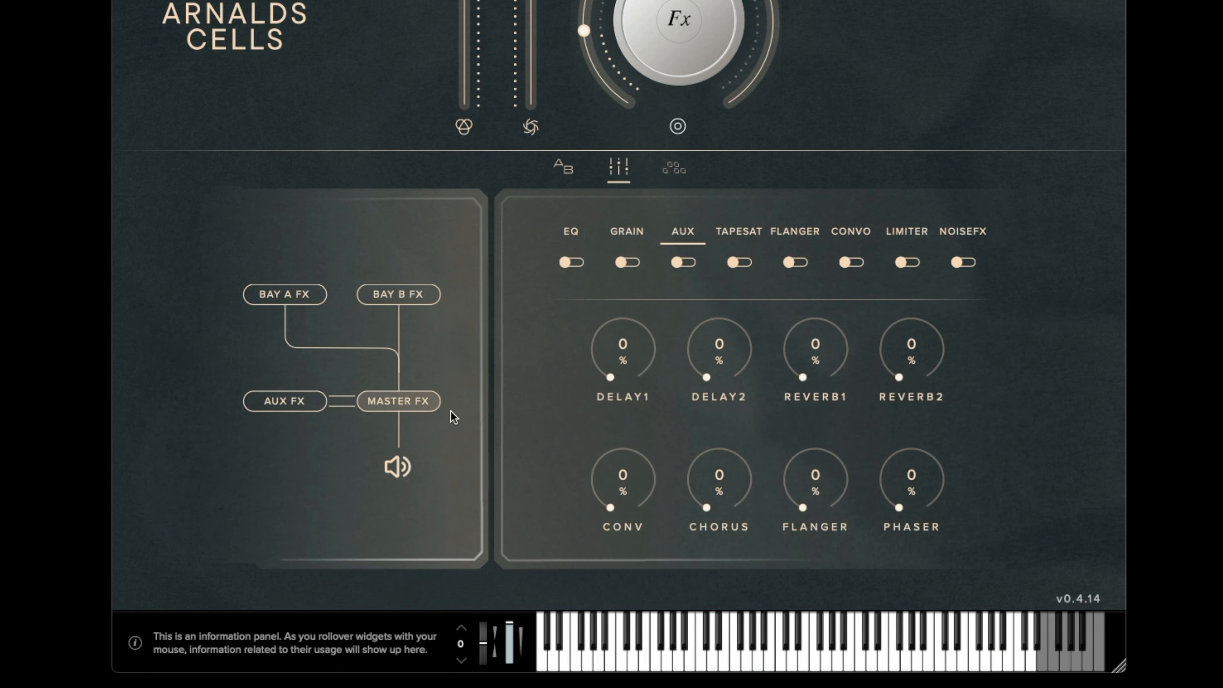
{"action": "left_click", "coordinate": [572, 167]}
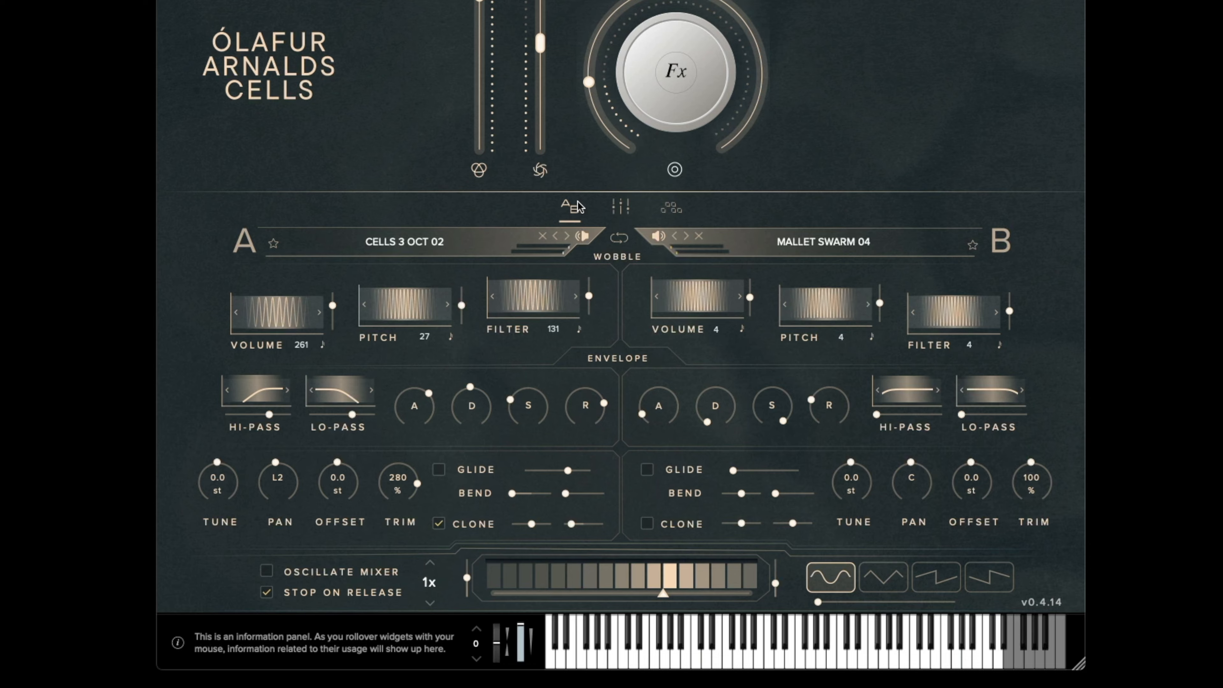